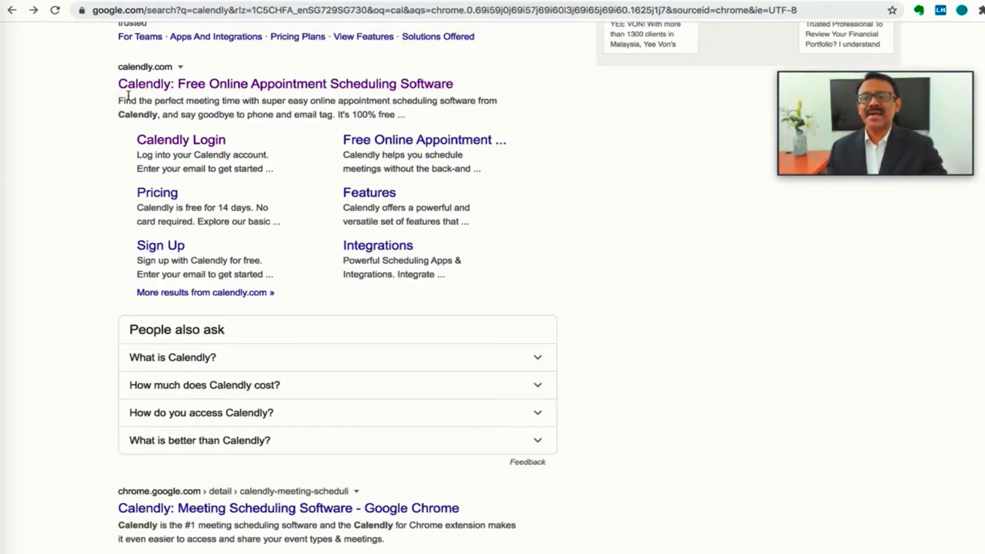
- Log in to Calendly from the search results and open the account settings
{"action": "left_click", "coordinate": [176, 145]}
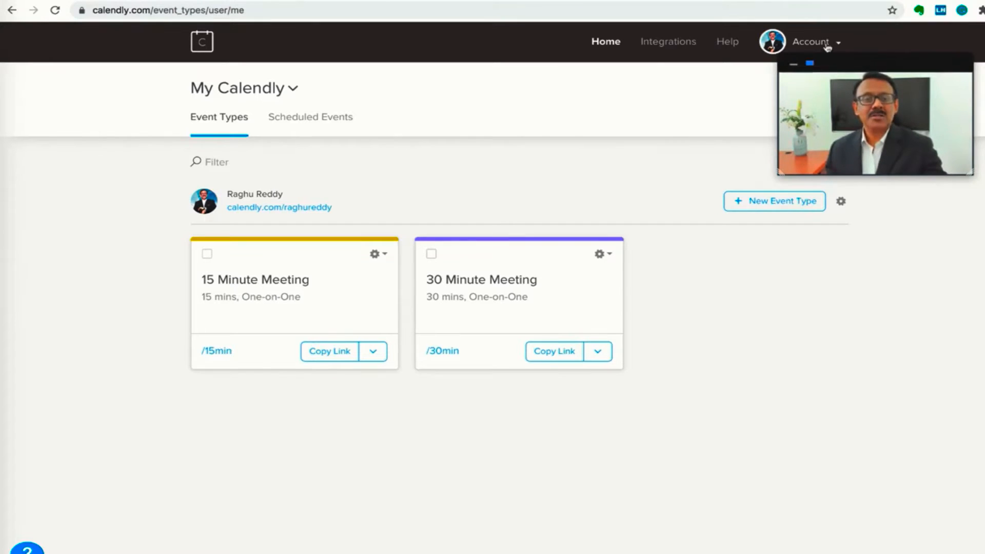
{"action": "left_click", "coordinate": [827, 46]}
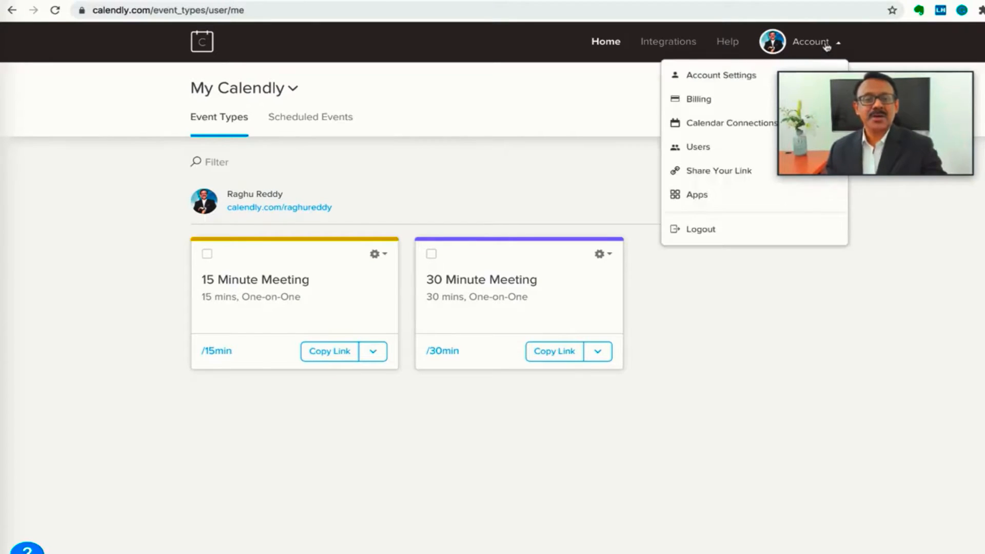
{"action": "left_click", "coordinate": [729, 77]}
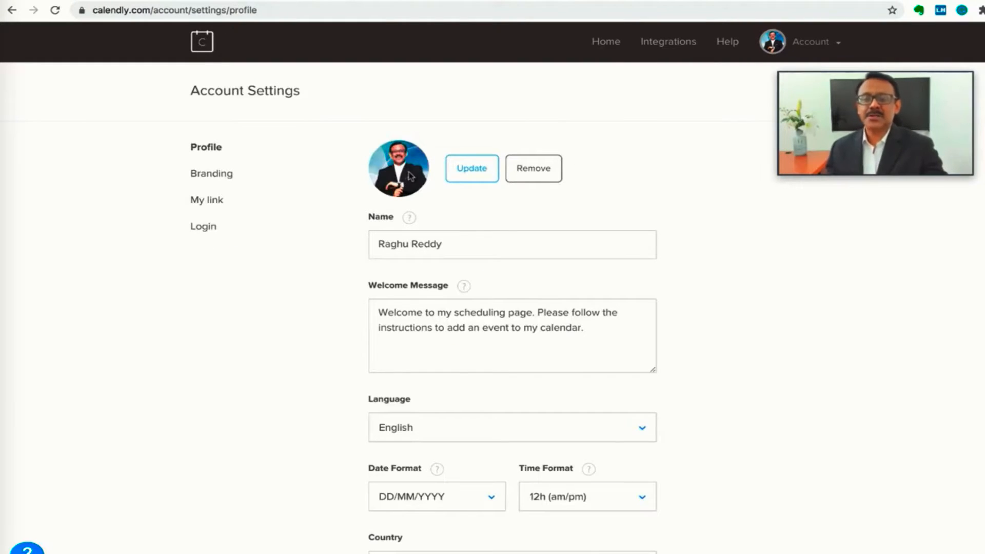
- Select English as the profile language and check the date format and time format options
{"action": "scroll", "coordinate": [492, 200], "scroll_direction": "down", "scroll_amount": 3}
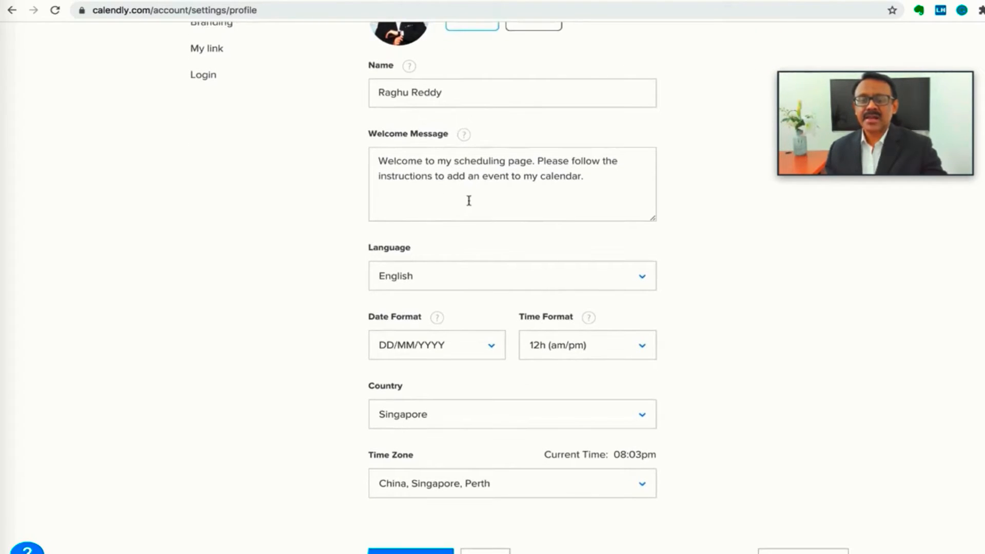
{"action": "scroll", "coordinate": [468, 200], "scroll_direction": "down", "scroll_amount": 2}
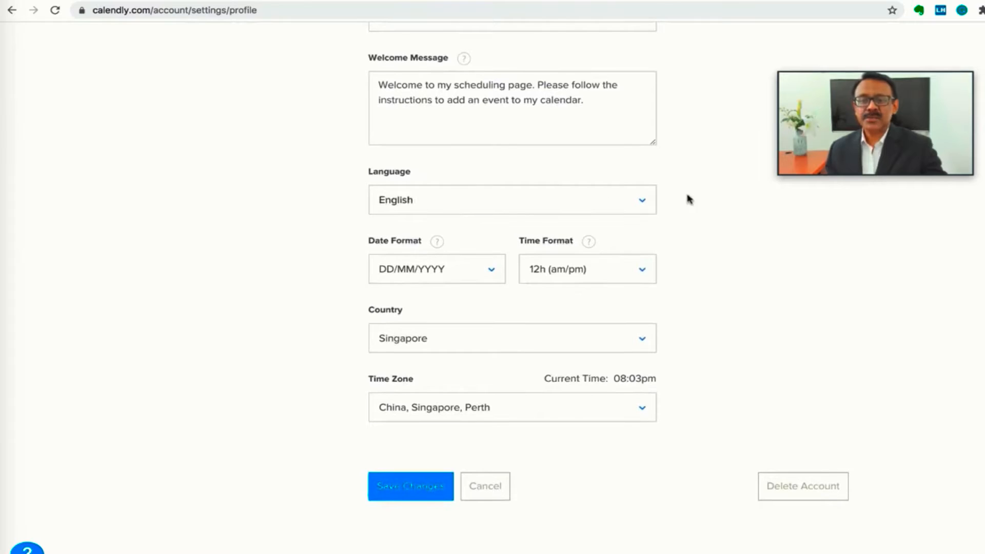
{"action": "left_click", "coordinate": [643, 202]}
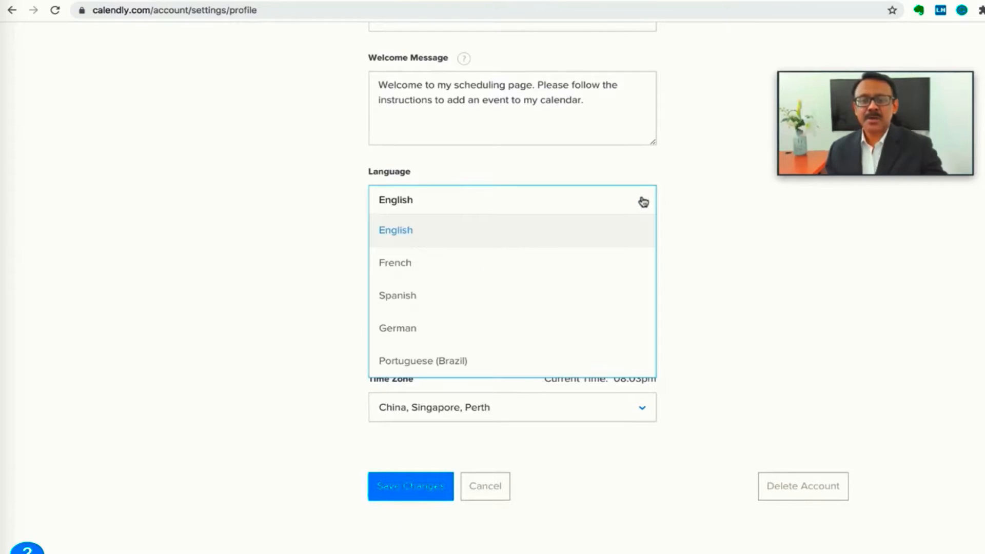
{"action": "left_click", "coordinate": [427, 229]}
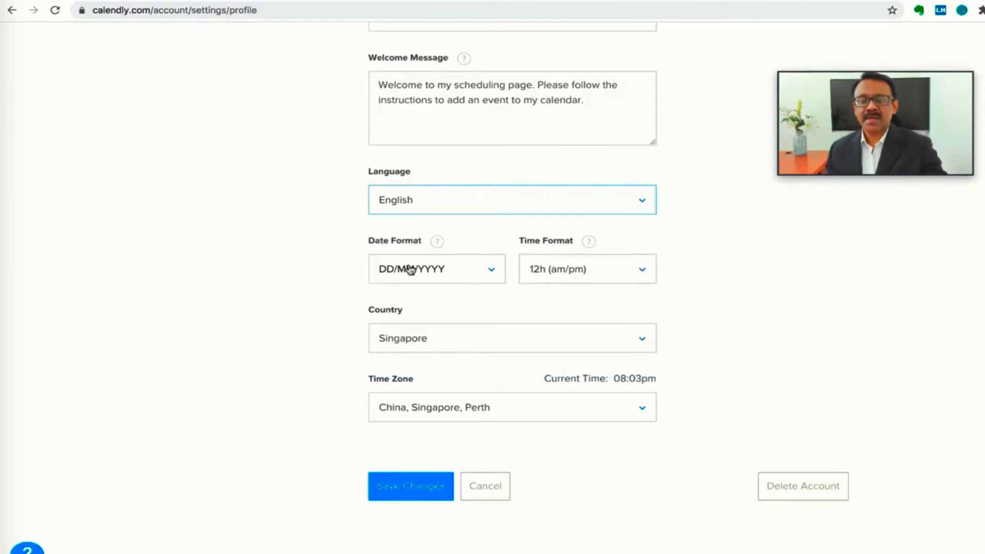
{"action": "left_click", "coordinate": [492, 271]}
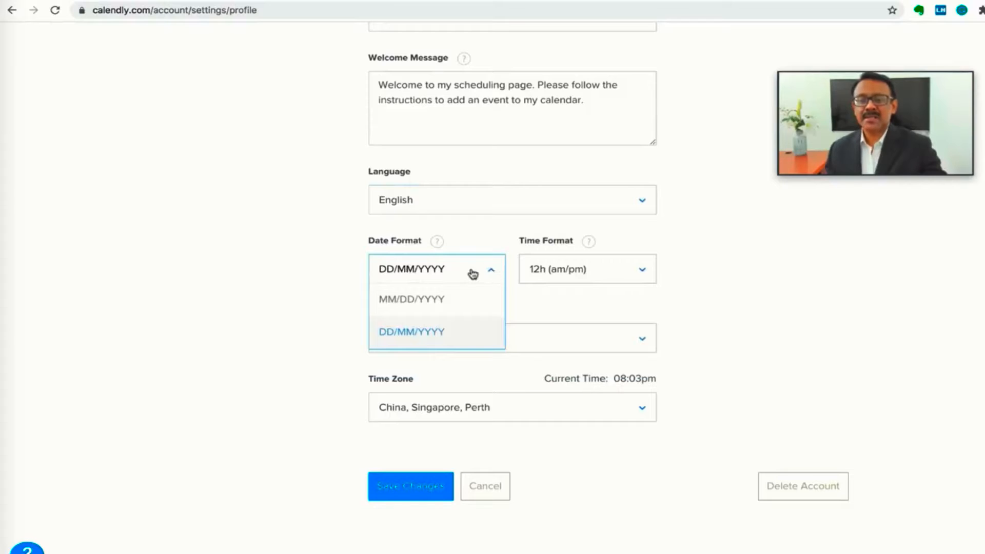
{"action": "left_click", "coordinate": [602, 300]}
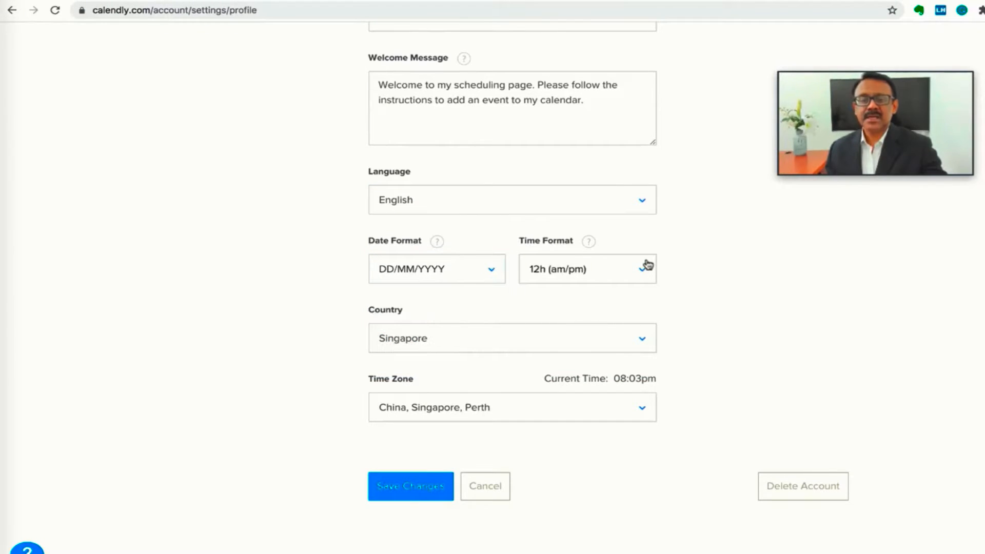
{"action": "left_click", "coordinate": [646, 272]}
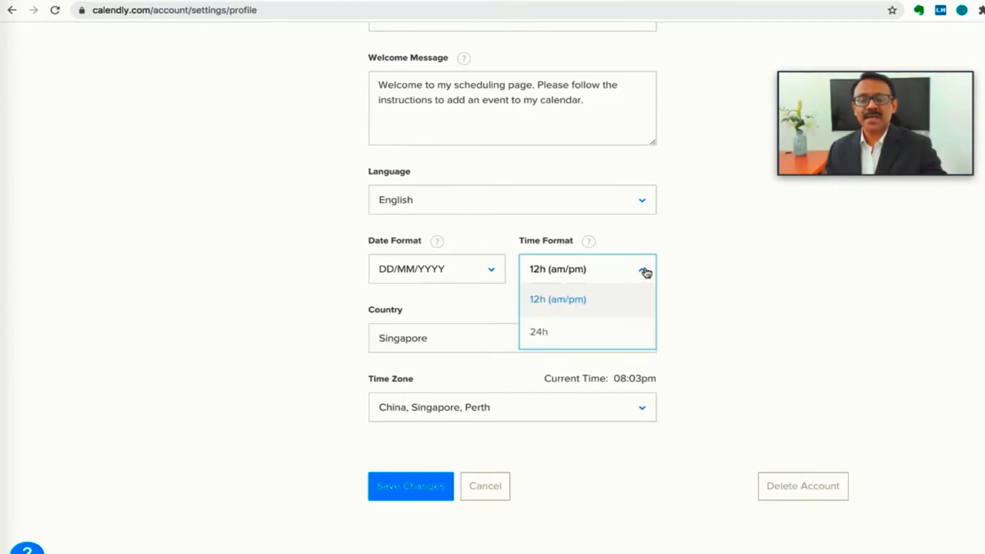
{"action": "left_click", "coordinate": [646, 272]}
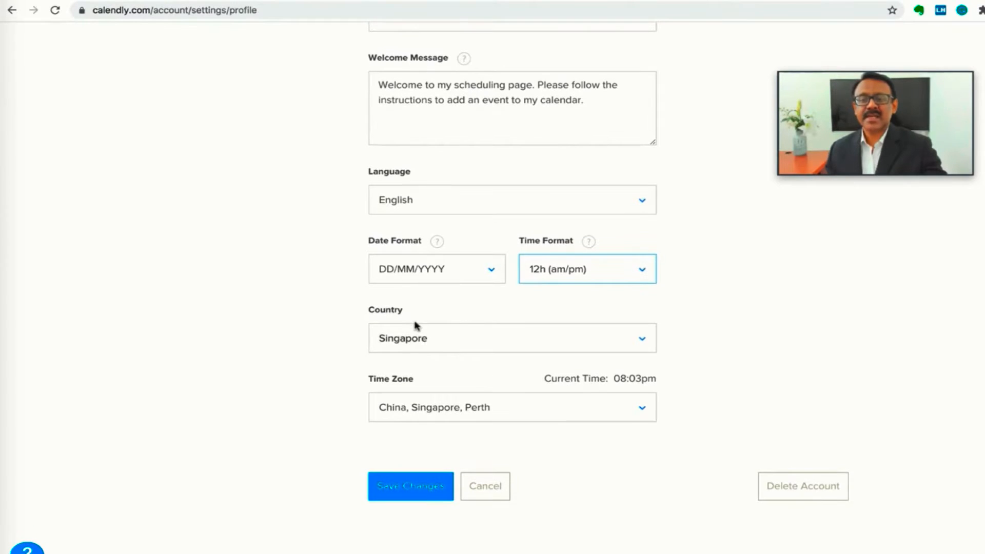
- Check the country and time zone options and save the profile settings
{"action": "left_click", "coordinate": [645, 340]}
{"action": "left_click", "coordinate": [517, 337]}
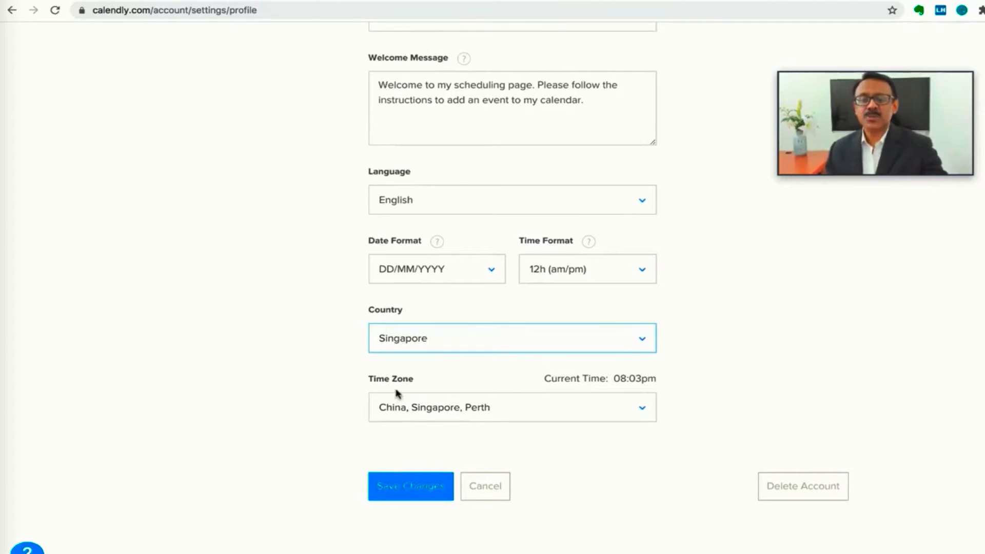
{"action": "left_click", "coordinate": [642, 408]}
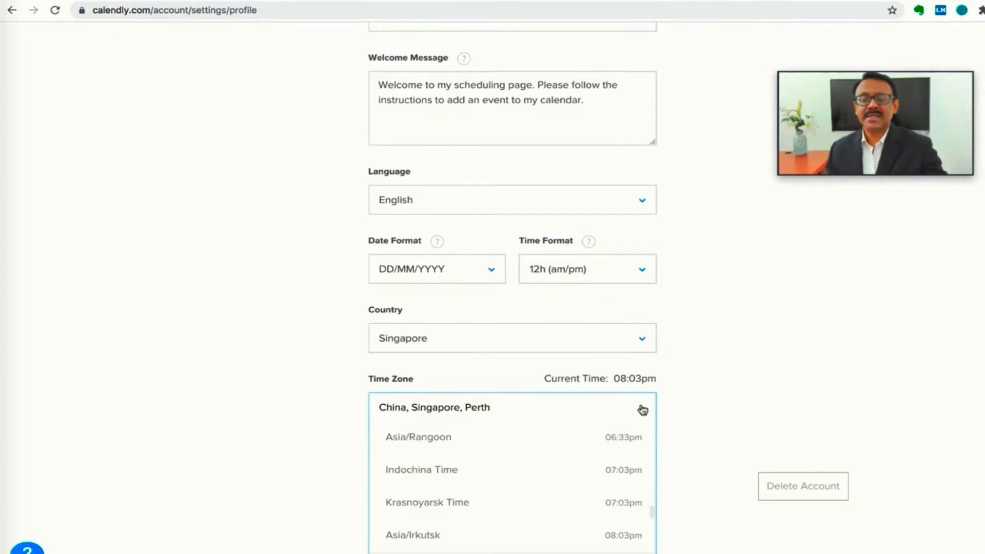
{"action": "left_click", "coordinate": [643, 410]}
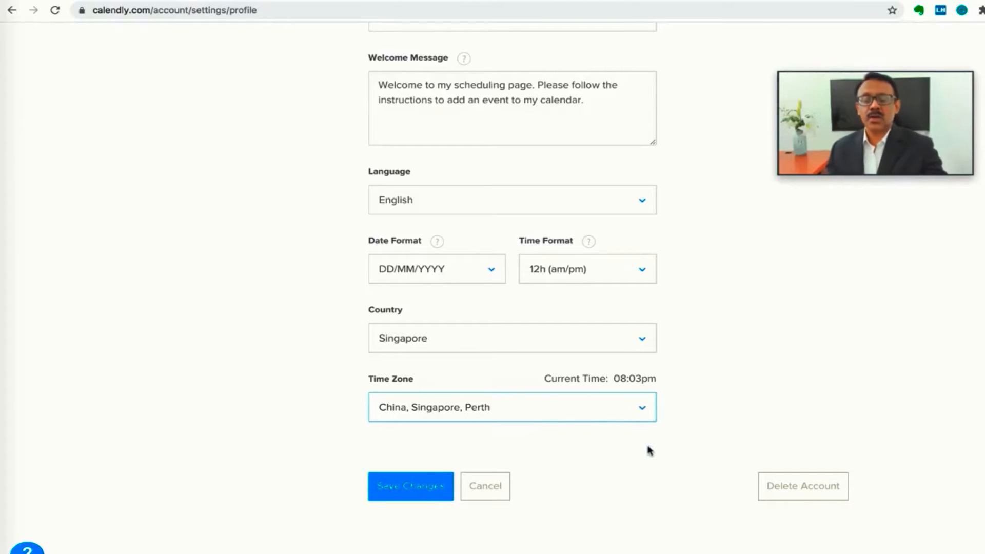
{"action": "left_click", "coordinate": [418, 487]}
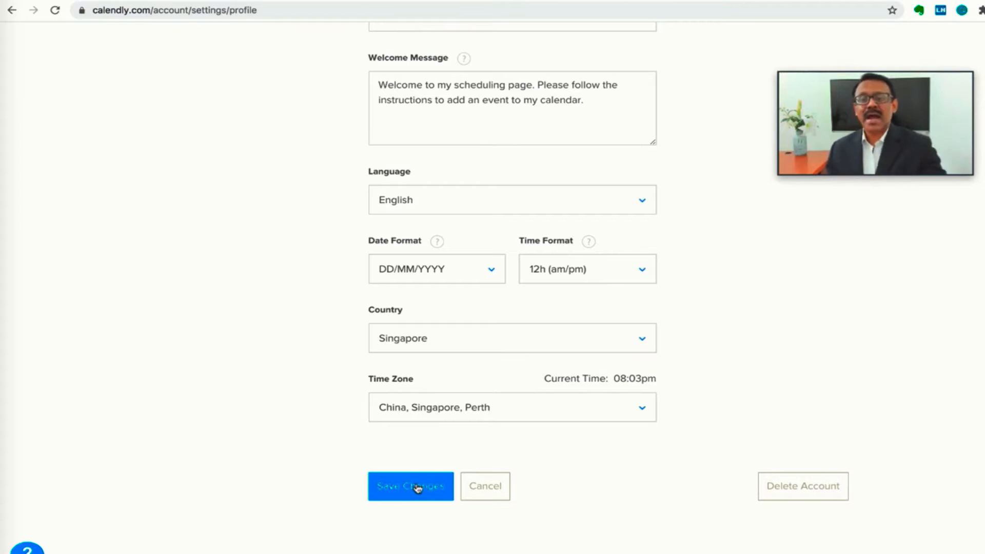
- Return to the home page and create a new One-on-One event type
{"action": "scroll", "coordinate": [418, 487], "scroll_direction": "up", "scroll_amount": 5}
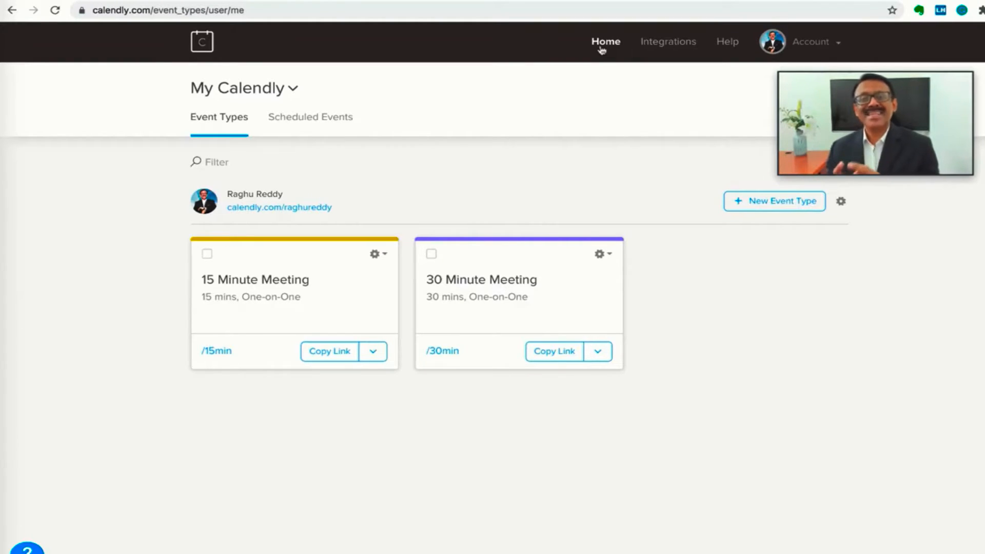
{"action": "left_click", "coordinate": [775, 201]}
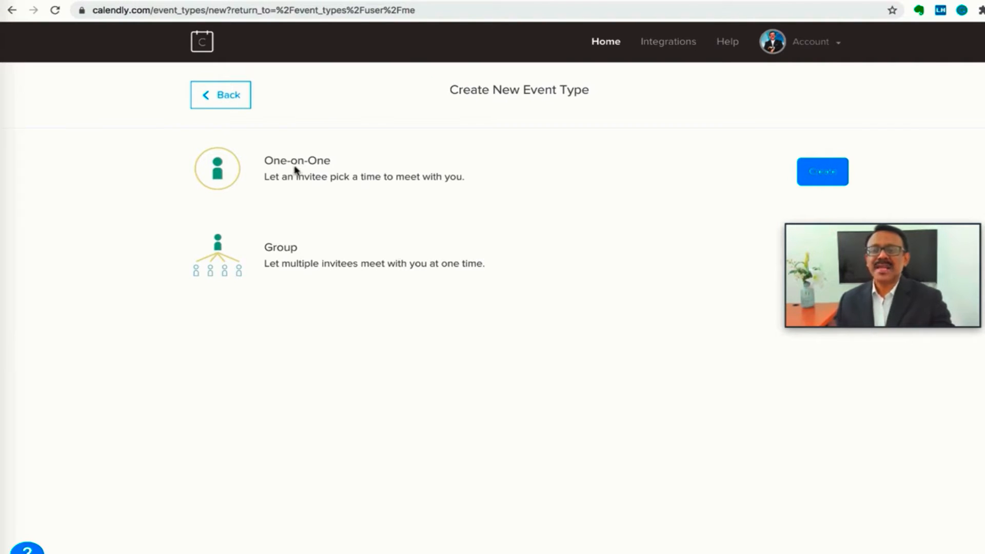
{"action": "left_click", "coordinate": [821, 171]}
- Name the event "60 min One on One Meeting With" followed by the host's full name
{"action": "scroll", "coordinate": [817, 177], "scroll_direction": "down", "scroll_amount": 1}
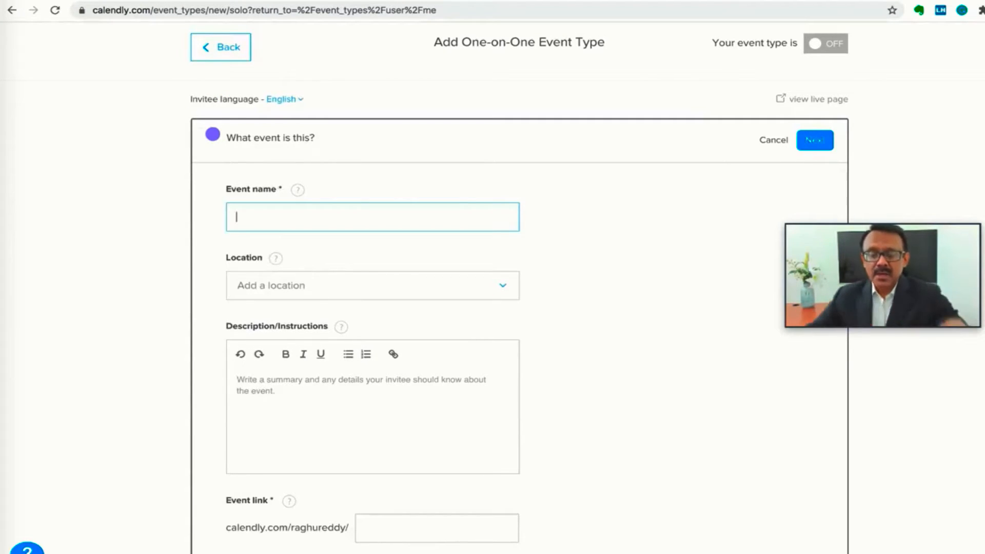
{"action": "type", "text": "0 min"}
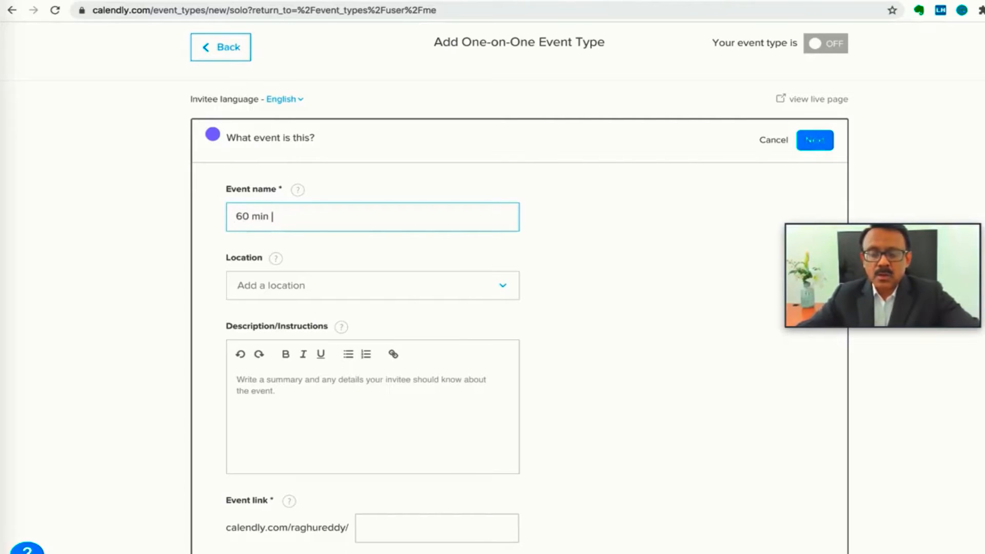
{"action": "type", "text": " One on One"}
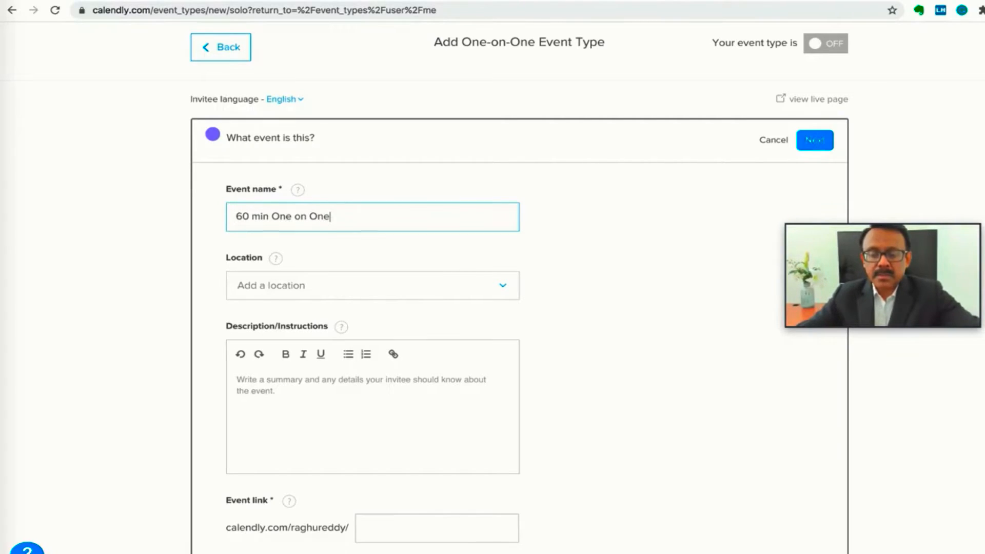
{"action": "type", "text": " Meeting"}
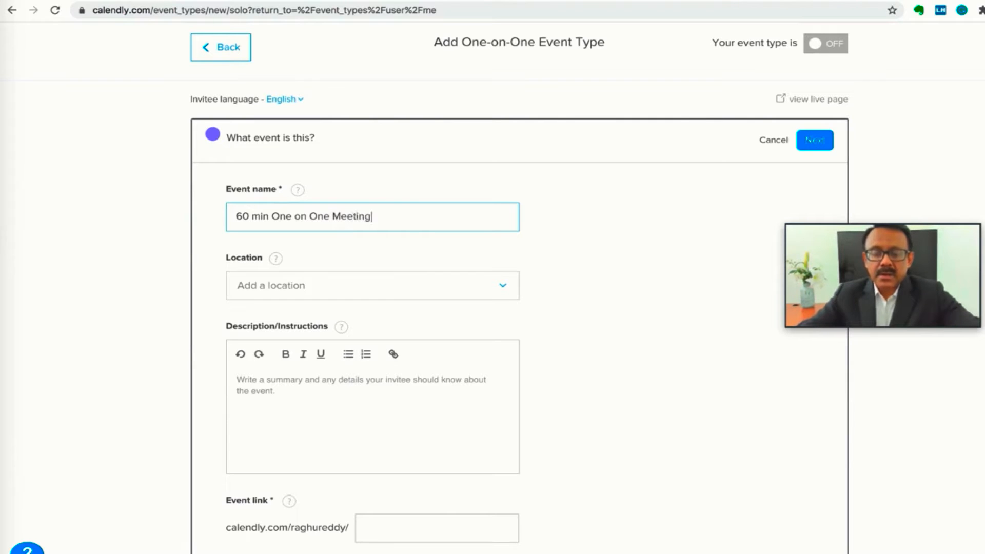
{"action": "type", "text": " With "}
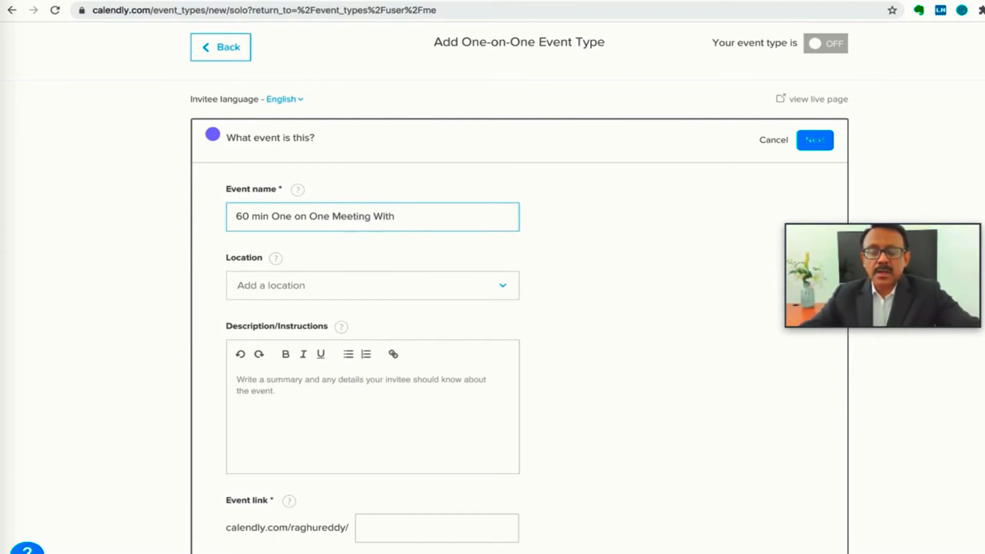
{"action": "type", "text": "Raghu Reddy"}
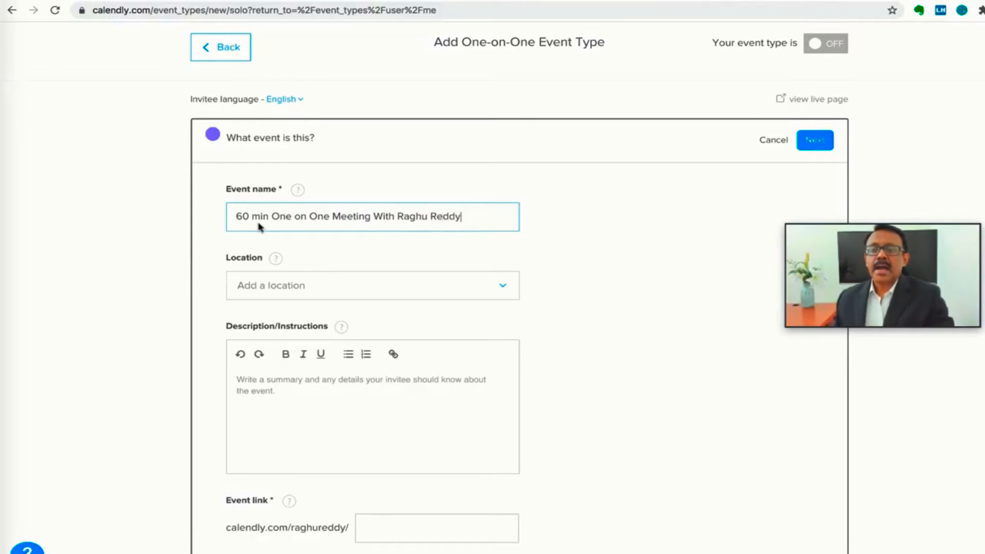
- Set the event location to Zoom and enter the description "This is 60 min Strategy Call"
{"action": "left_click", "coordinate": [505, 288]}
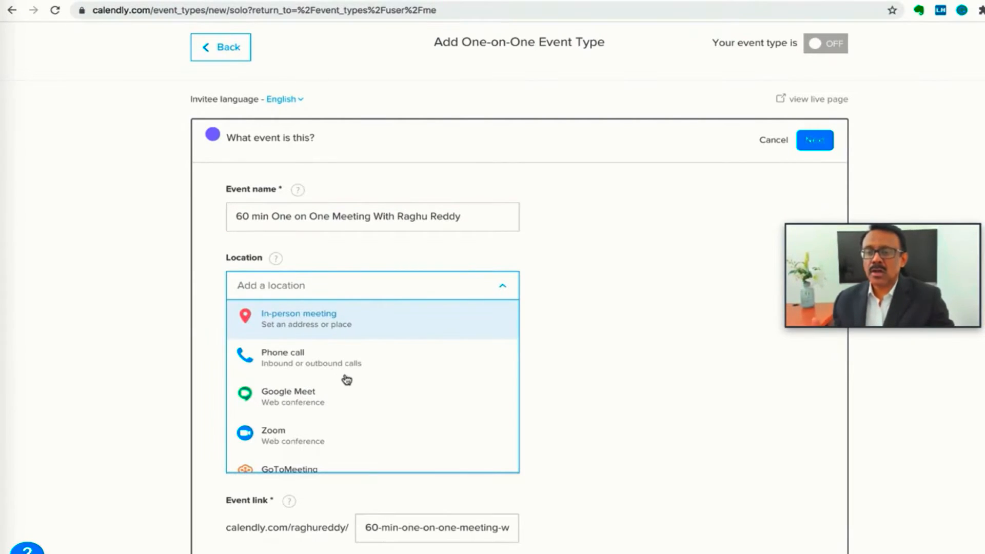
{"action": "left_click", "coordinate": [315, 436]}
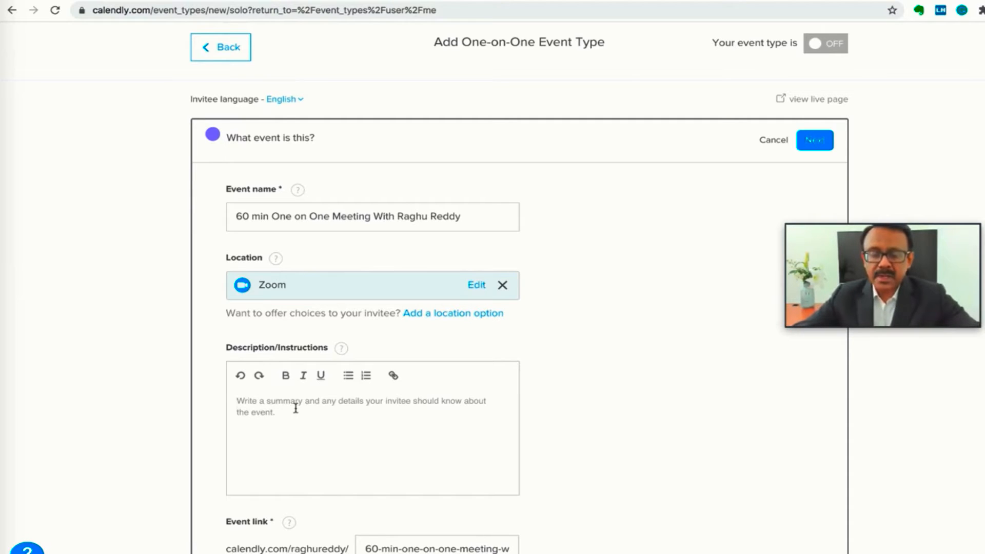
{"action": "type", "text": "Thi"}
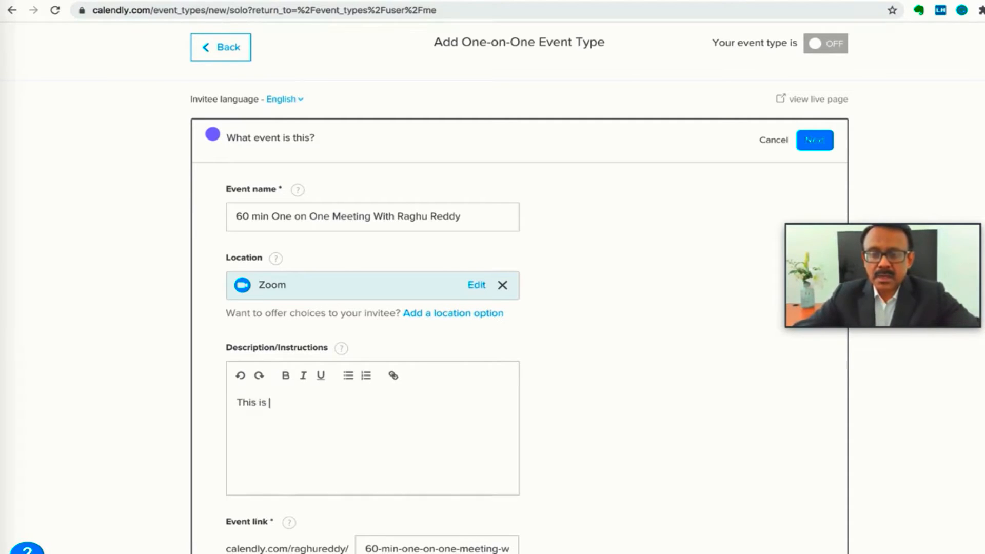
{"action": "type", "text": "s is 60 m"}
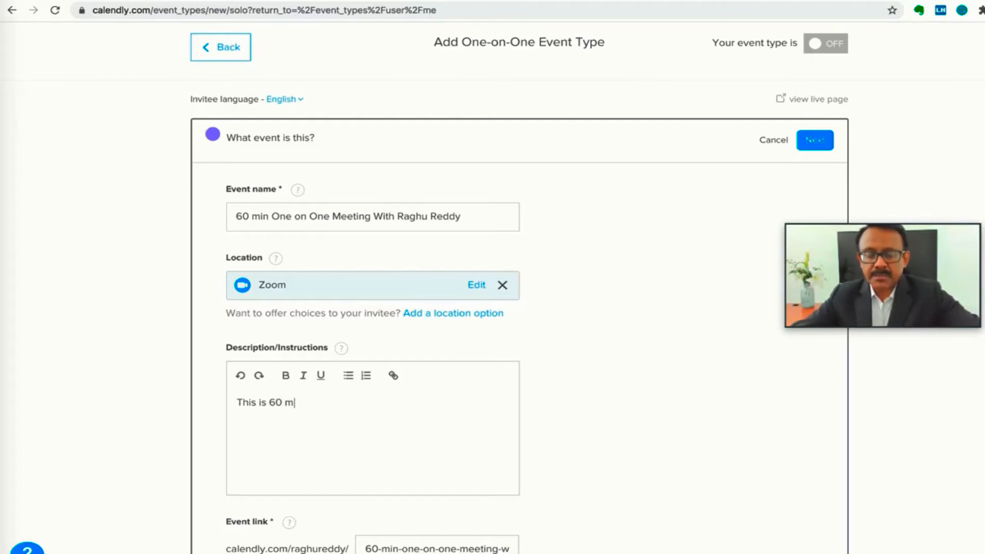
{"action": "type", "text": "in Strate"}
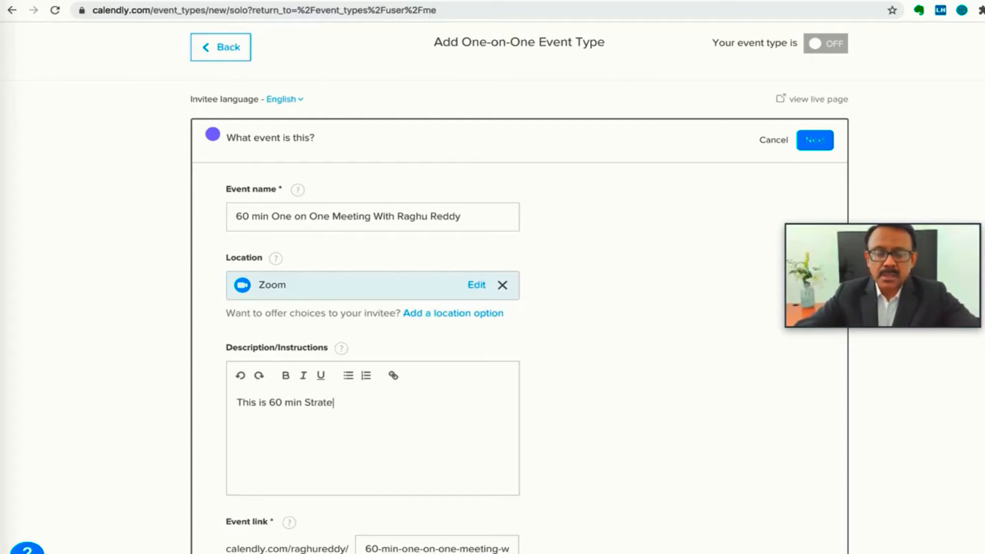
{"action": "type", "text": "gy Call"}
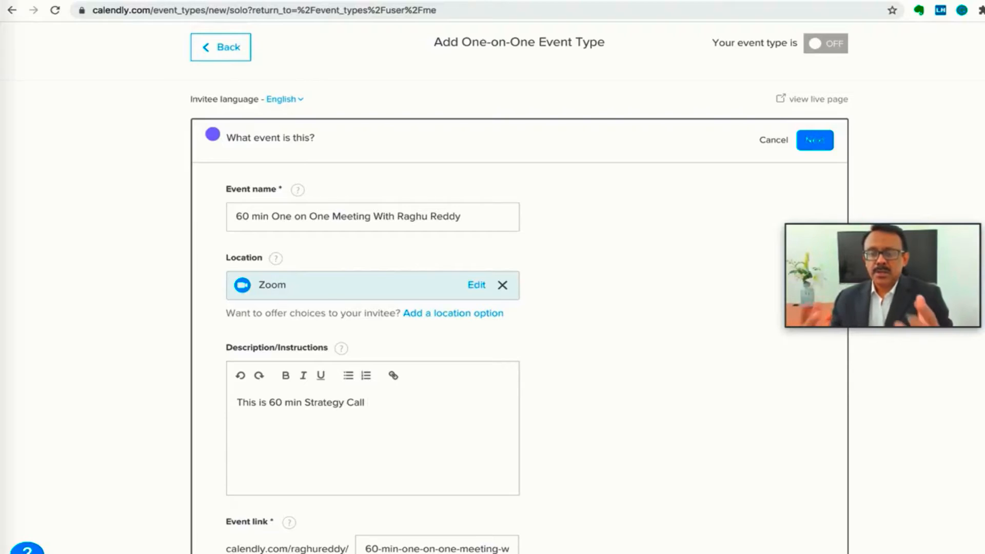
- Save the event details and set the event duration to 60 minutes
{"action": "scroll", "coordinate": [307, 410], "scroll_direction": "down", "scroll_amount": 3}
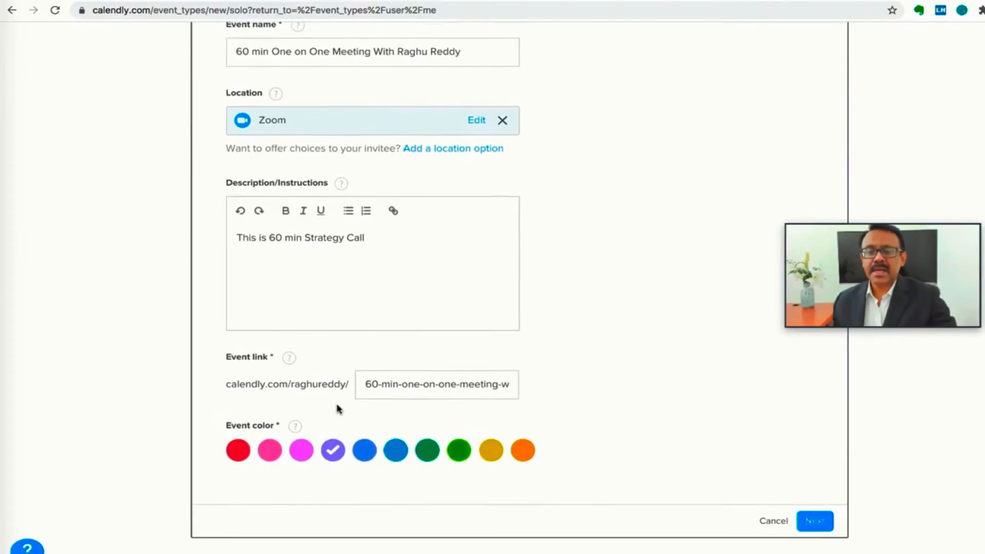
{"action": "left_click", "coordinate": [815, 525]}
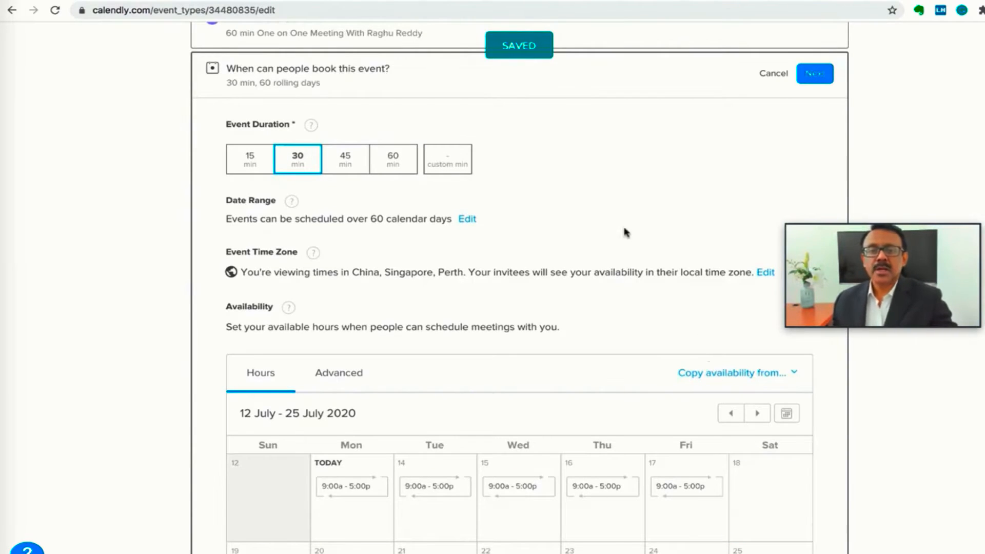
{"action": "left_click", "coordinate": [399, 163]}
- Edit the Monday 13 July availability and set its interval from 10:00 am to 12:00 pm
{"action": "scroll", "coordinate": [468, 195], "scroll_direction": "down", "scroll_amount": 3}
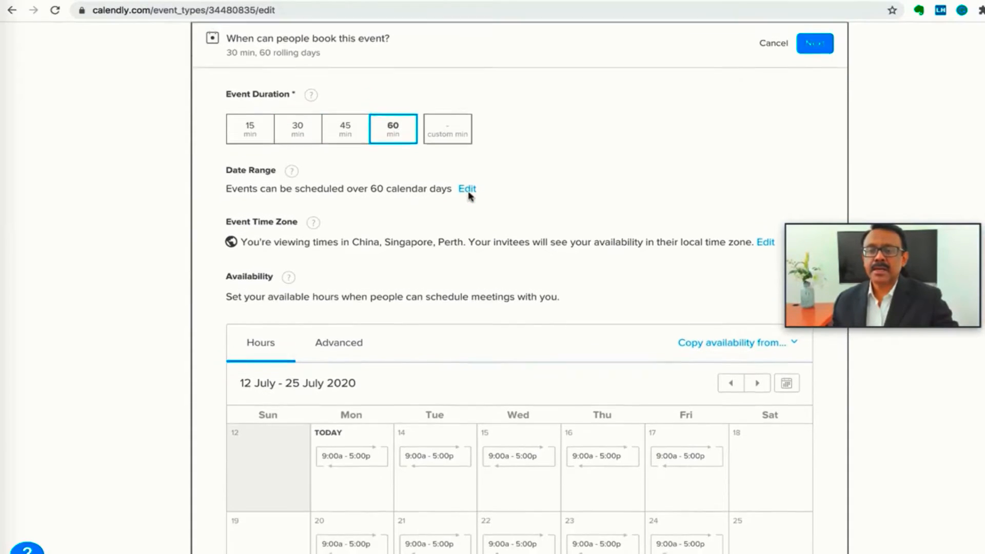
{"action": "scroll", "coordinate": [470, 196], "scroll_direction": "down", "scroll_amount": 2}
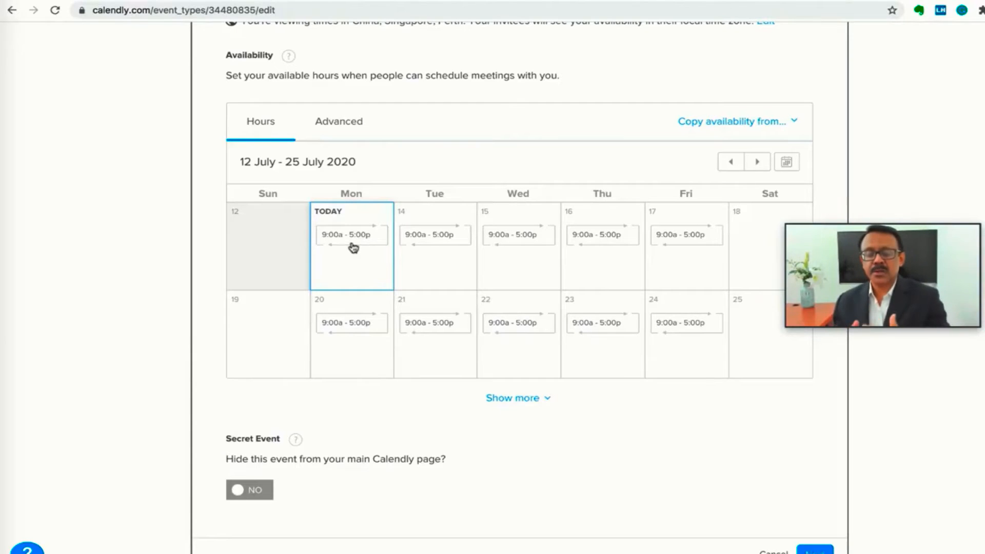
{"action": "left_click", "coordinate": [354, 251]}
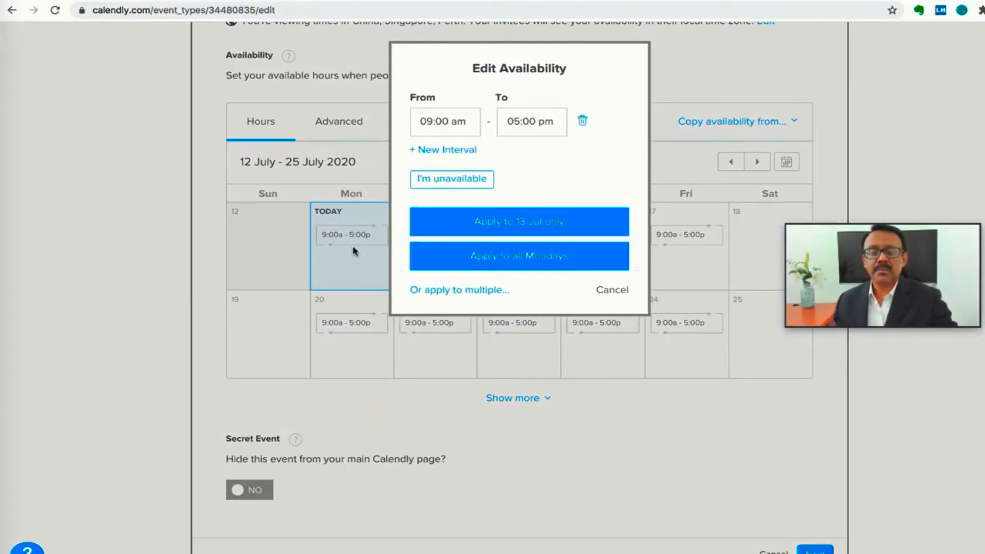
{"action": "left_click", "coordinate": [431, 123]}
{"action": "key", "text": "BackSpace"}
{"action": "key", "text": "BackSpace"}
{"action": "type", "text": "10"}
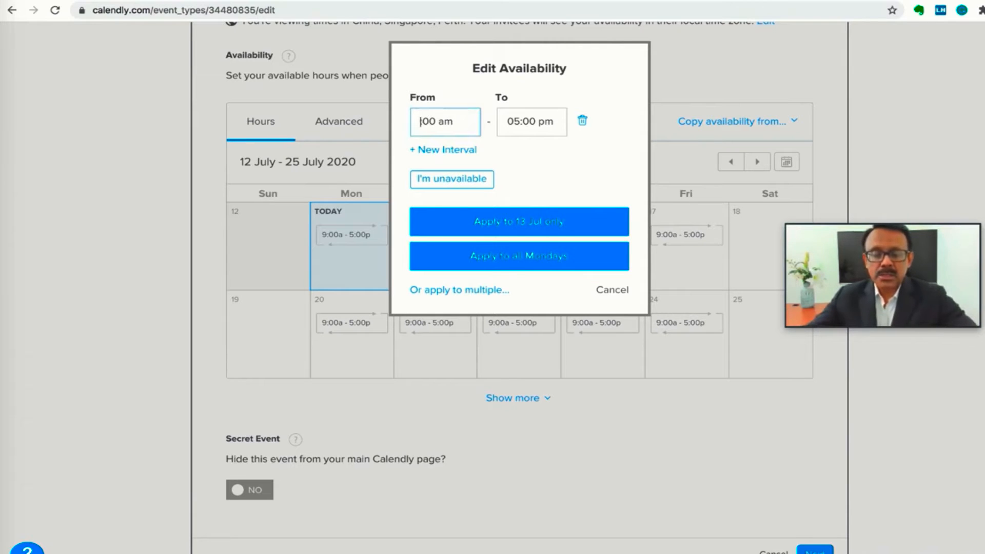
{"action": "left_click", "coordinate": [519, 121]}
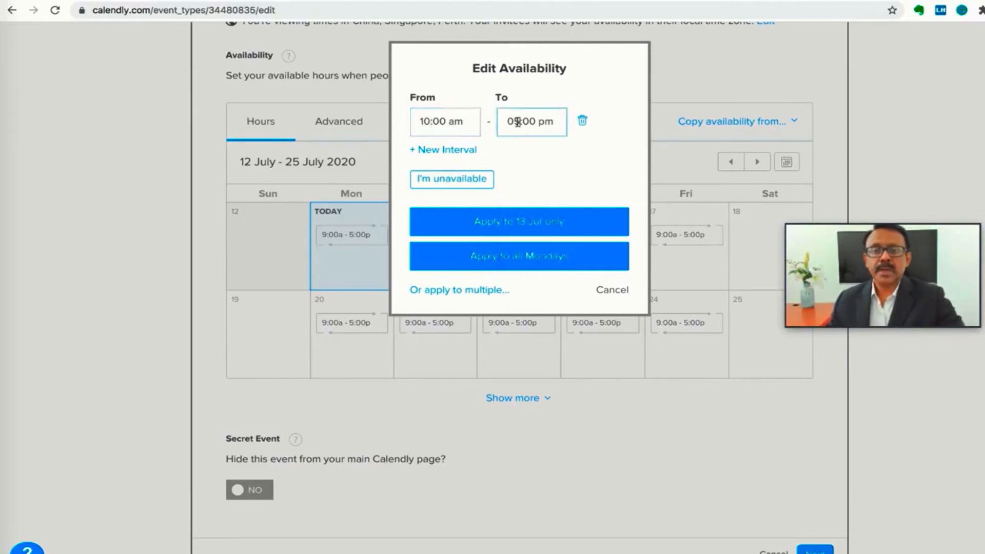
{"action": "key", "text": "BackSpace"}
{"action": "key", "text": "BackSpace"}
{"action": "type", "text": "12"}
{"action": "left_click", "coordinate": [541, 163]}
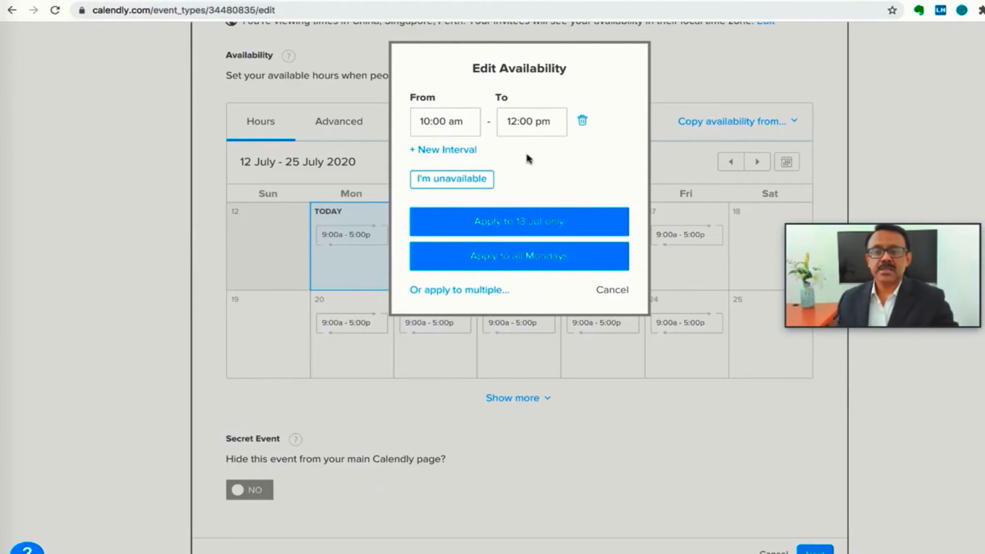
- Add a 03:00 pm to 06:00 pm interval and apply the hours to all Mondays, then apply the existing 14 July hours to all Tuesdays
{"action": "left_click", "coordinate": [452, 150]}
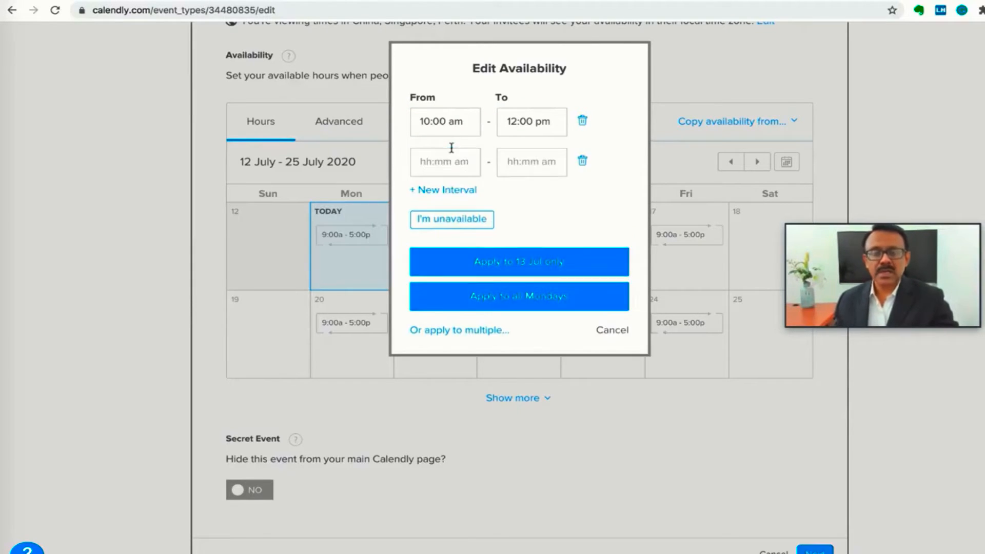
{"action": "left_click", "coordinate": [427, 162]}
{"action": "type", "text": "03"}
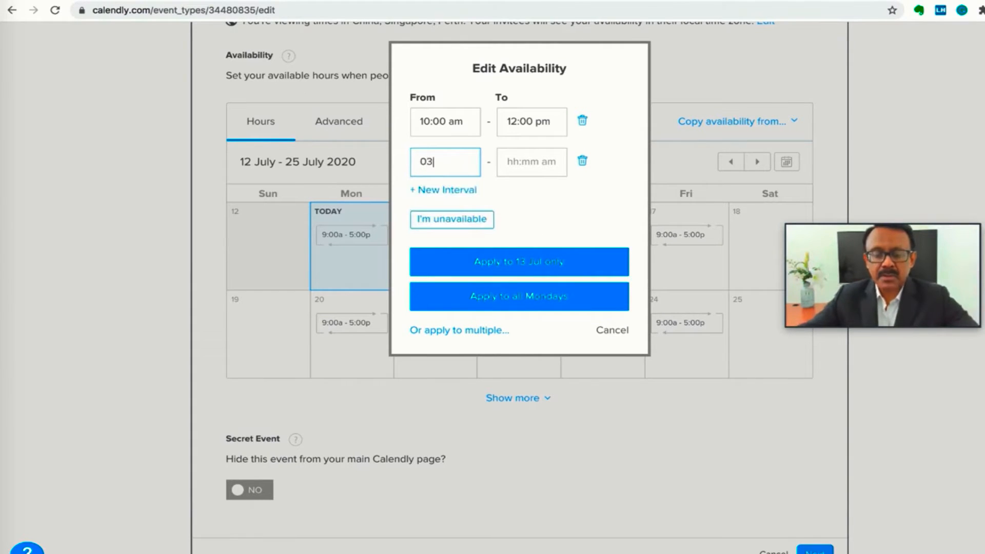
{"action": "type", "text": "pm"}
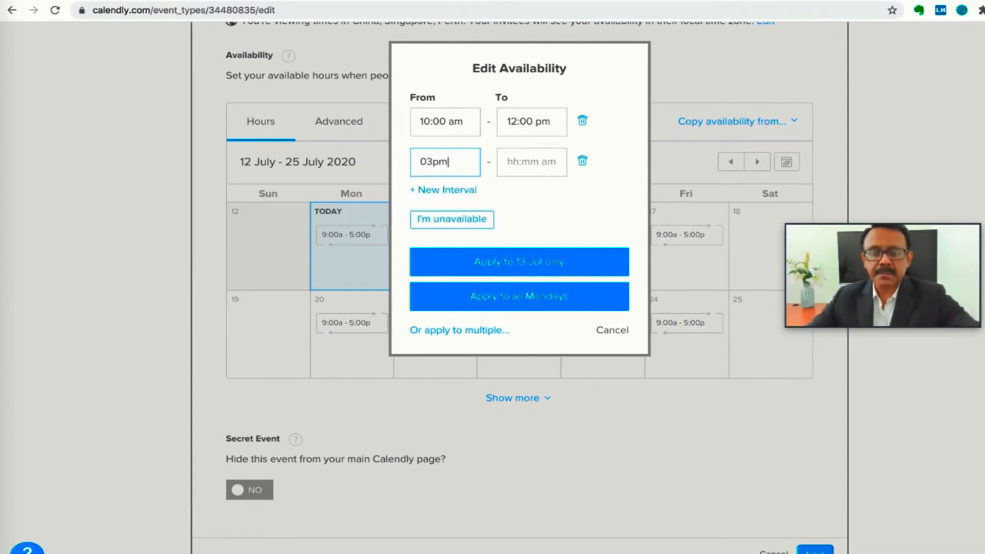
{"action": "left_click", "coordinate": [531, 162]}
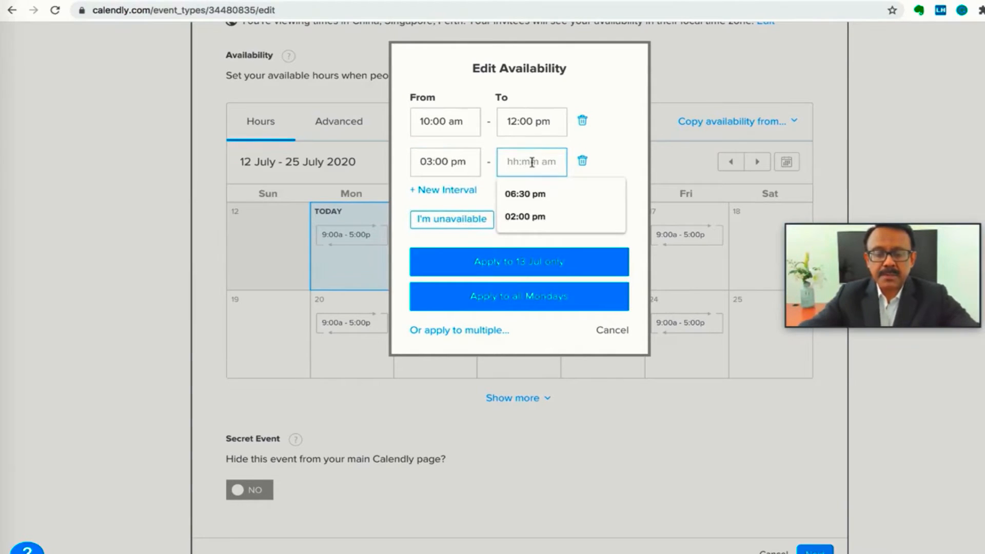
{"action": "type", "text": "6pm"}
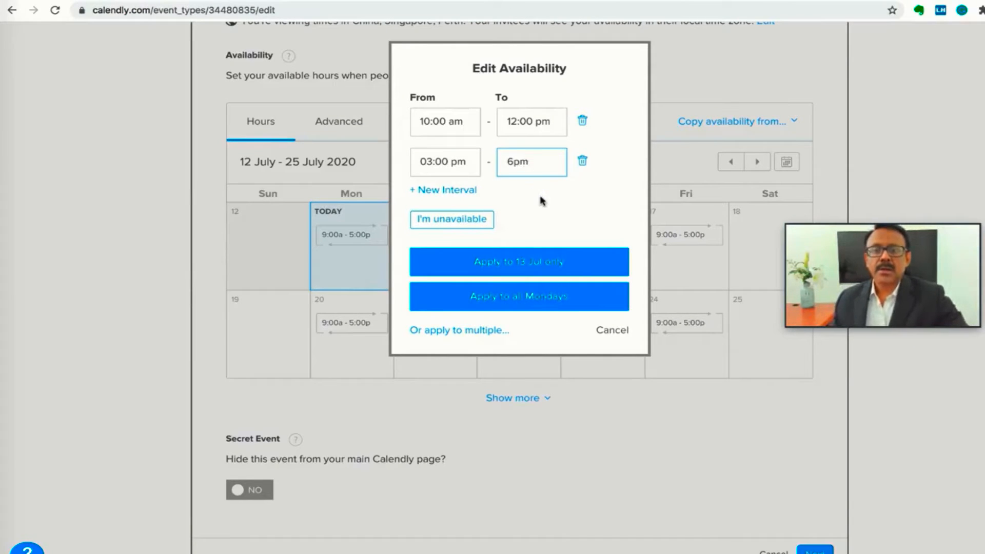
{"action": "left_click", "coordinate": [543, 200]}
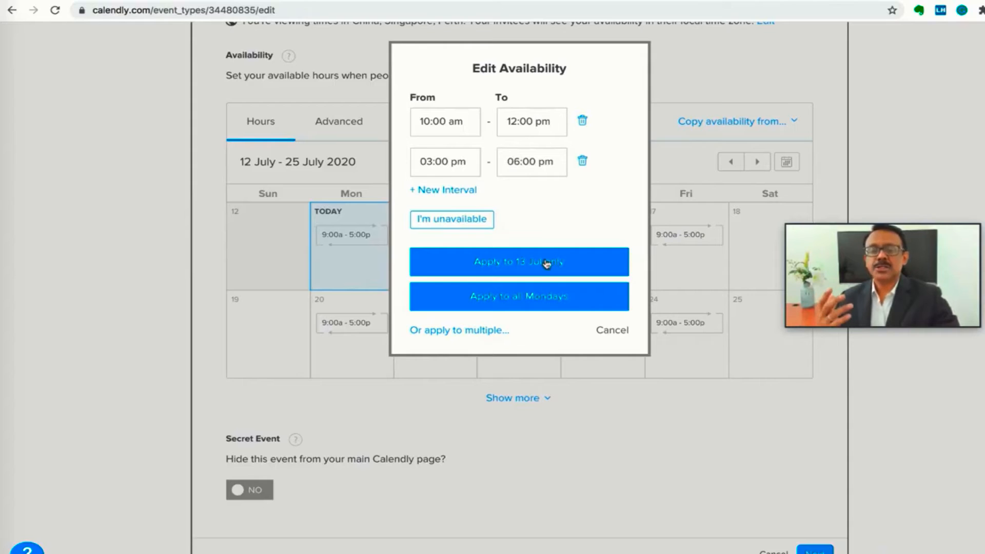
{"action": "left_click", "coordinate": [530, 302]}
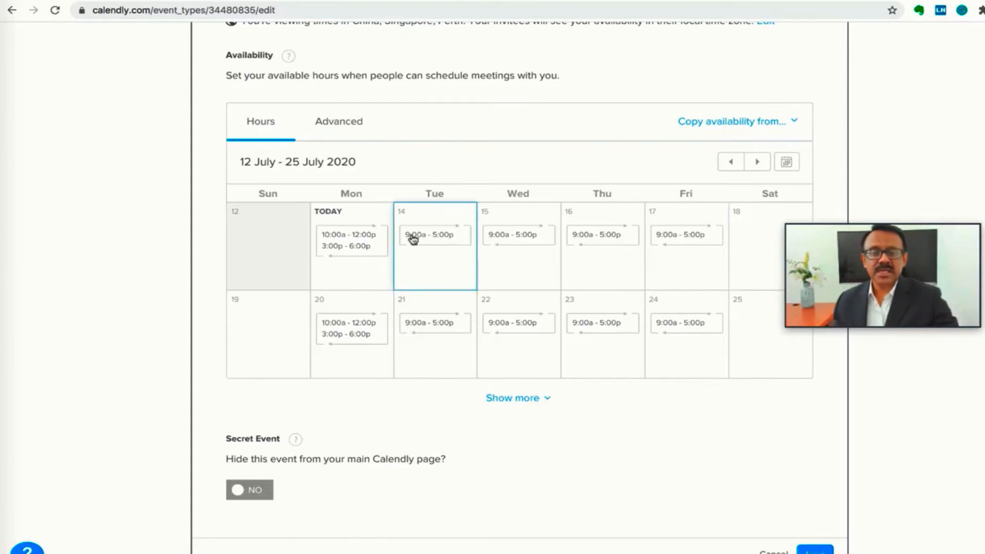
{"action": "left_click", "coordinate": [440, 239]}
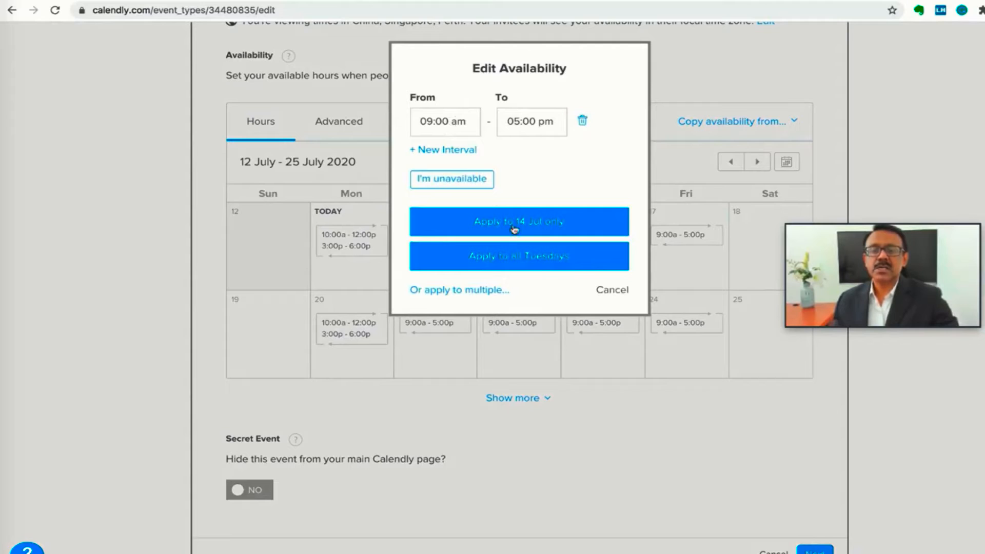
{"action": "left_click", "coordinate": [502, 256]}
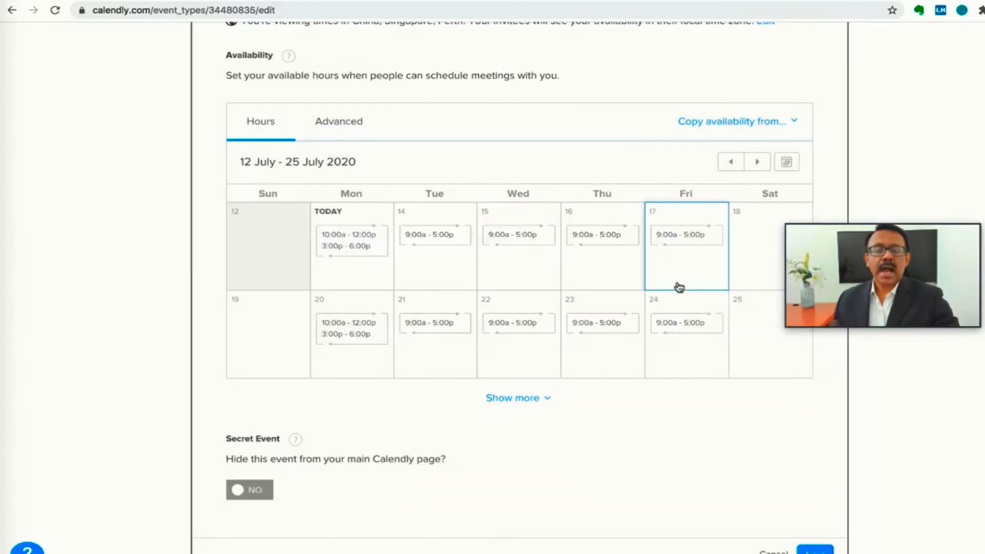
- In the advanced availability settings, set the availability increments to 60 min and the maximum number of events per day to 5
{"action": "left_click", "coordinate": [340, 127]}
{"action": "scroll", "coordinate": [477, 269], "scroll_direction": "down", "scroll_amount": 1}
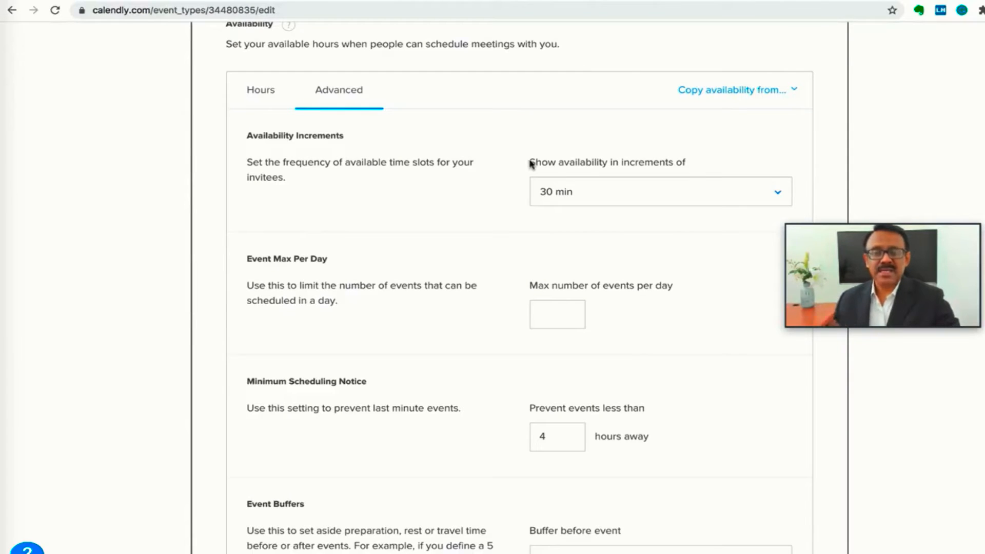
{"action": "left_click", "coordinate": [778, 193]}
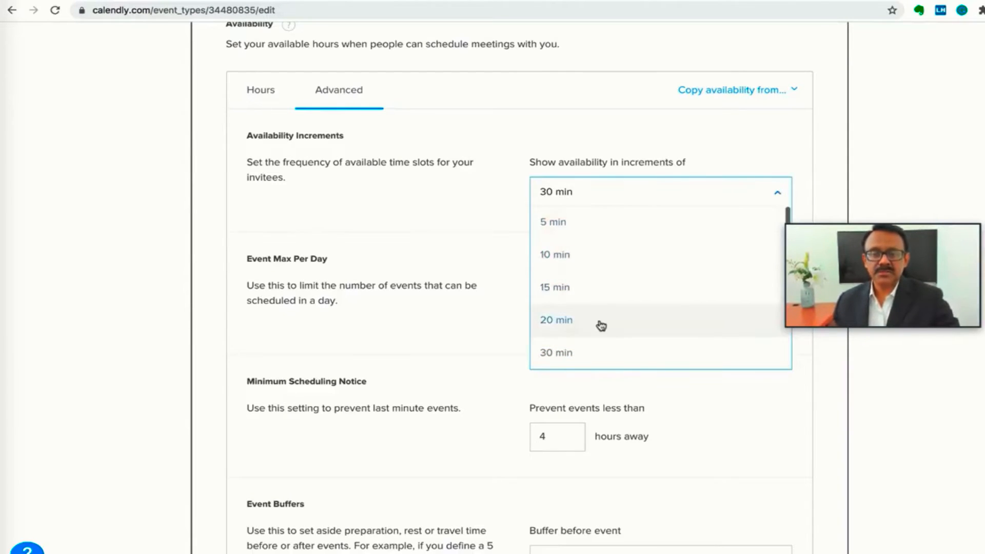
{"action": "scroll", "coordinate": [598, 323], "scroll_direction": "down", "scroll_amount": 2}
{"action": "left_click", "coordinate": [569, 353]}
{"action": "scroll", "coordinate": [430, 326], "scroll_direction": "down", "scroll_amount": 1}
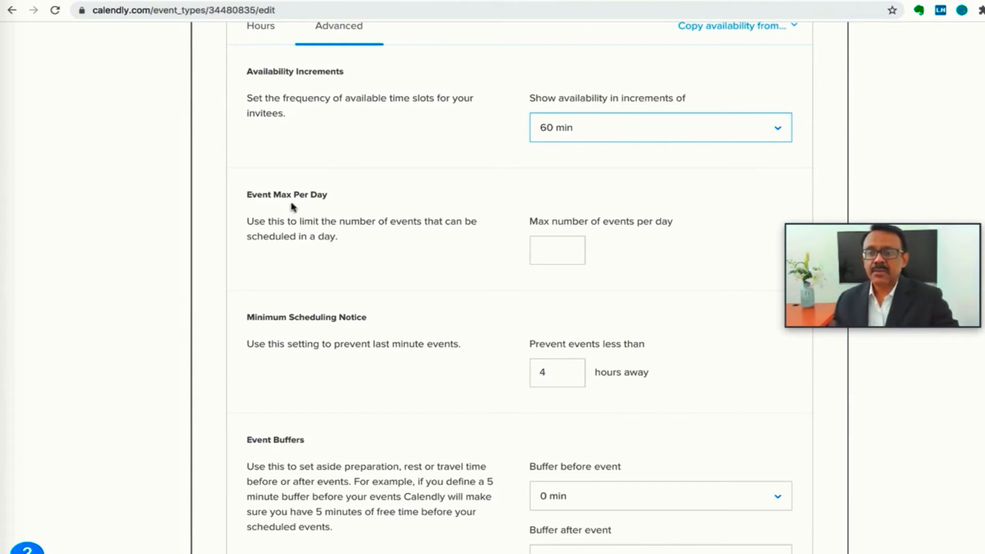
{"action": "left_click", "coordinate": [560, 250]}
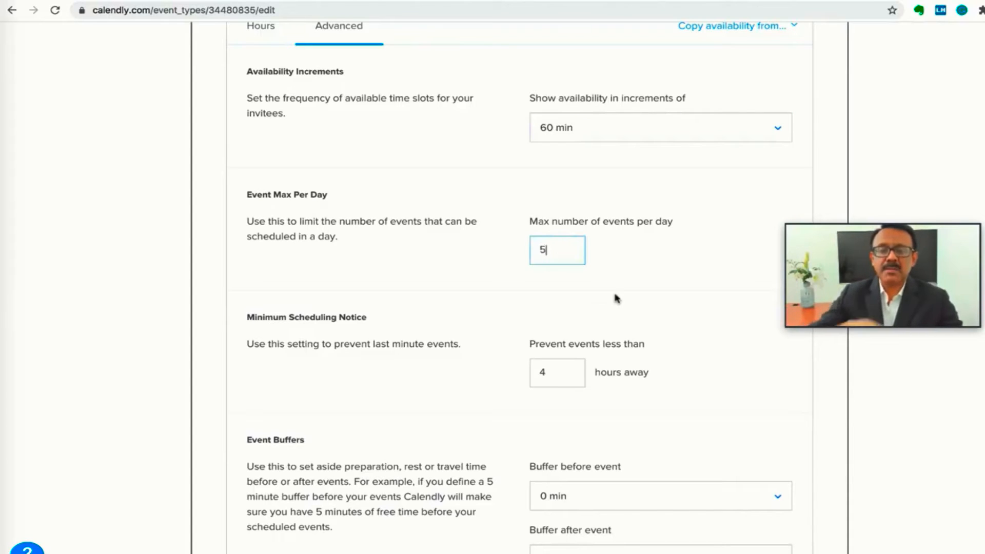
{"action": "left_click", "coordinate": [636, 307]}
- Set the buffer before the event to 10 min and save the booking settings
{"action": "scroll", "coordinate": [636, 307], "scroll_direction": "down", "scroll_amount": 2}
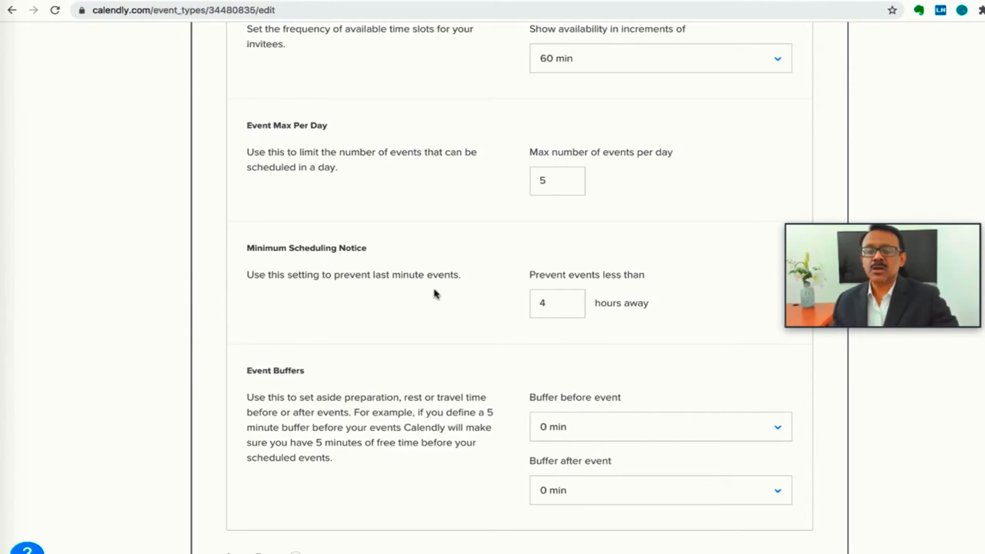
{"action": "scroll", "coordinate": [503, 257], "scroll_direction": "down", "scroll_amount": 2}
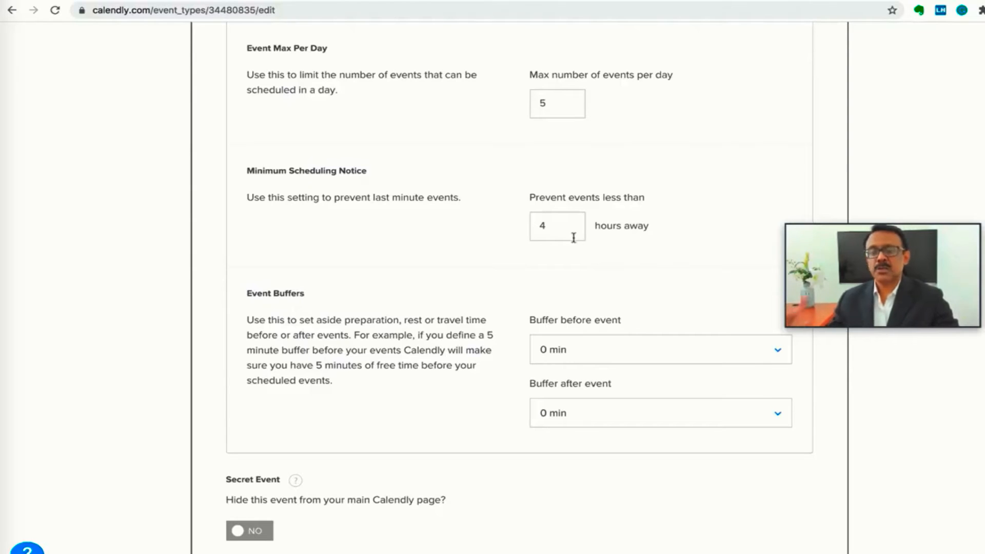
{"action": "scroll", "coordinate": [600, 260], "scroll_direction": "down", "scroll_amount": 1}
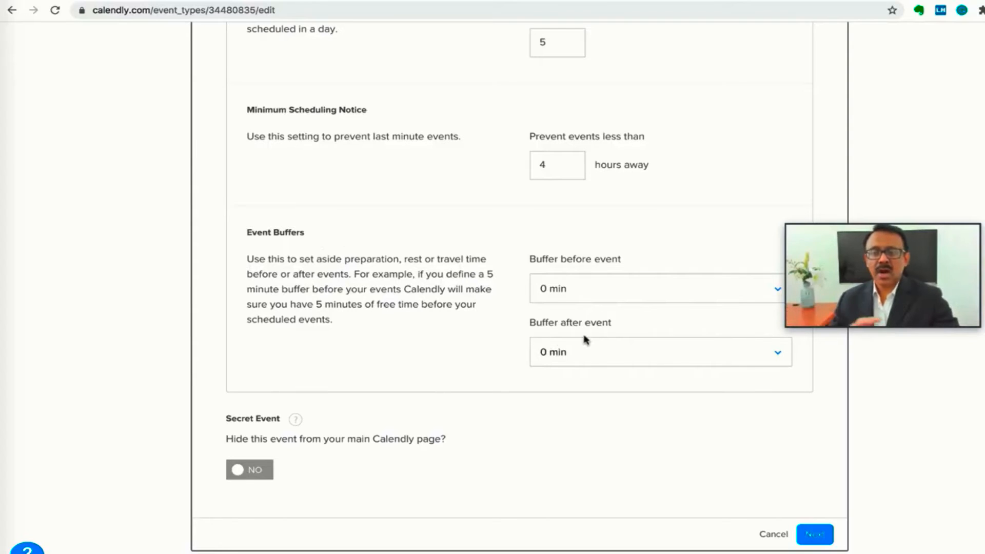
{"action": "scroll", "coordinate": [627, 331], "scroll_direction": "down", "scroll_amount": 1}
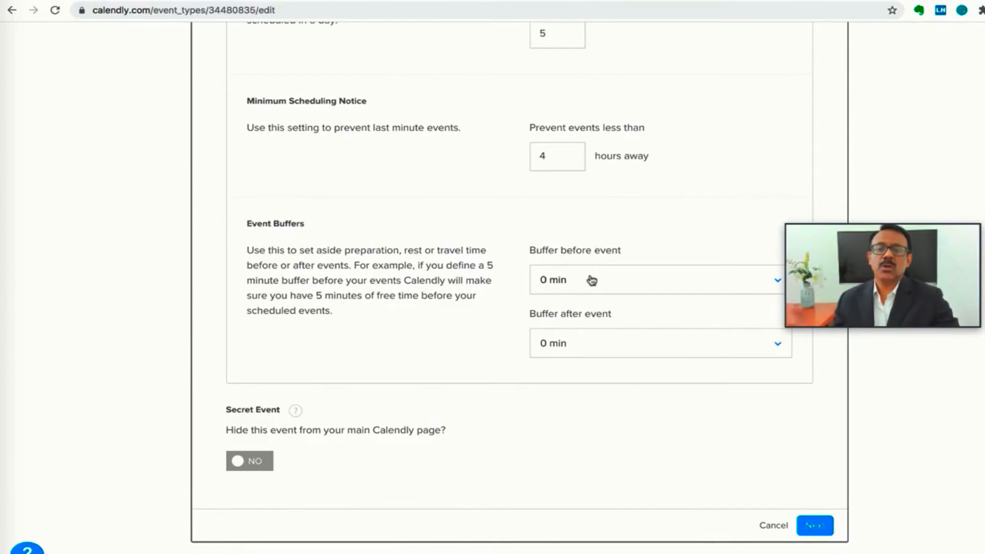
{"action": "left_click", "coordinate": [774, 282]}
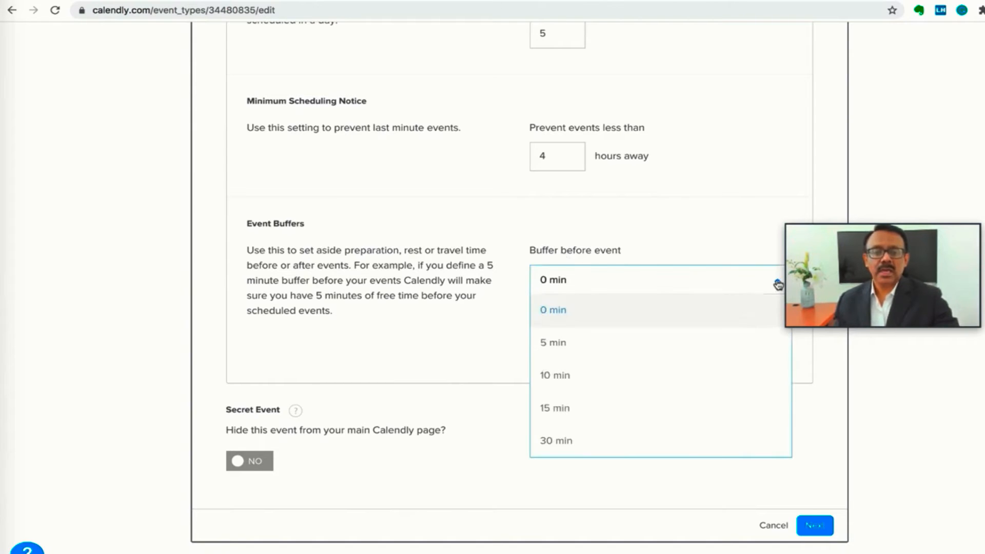
{"action": "left_click", "coordinate": [559, 380]}
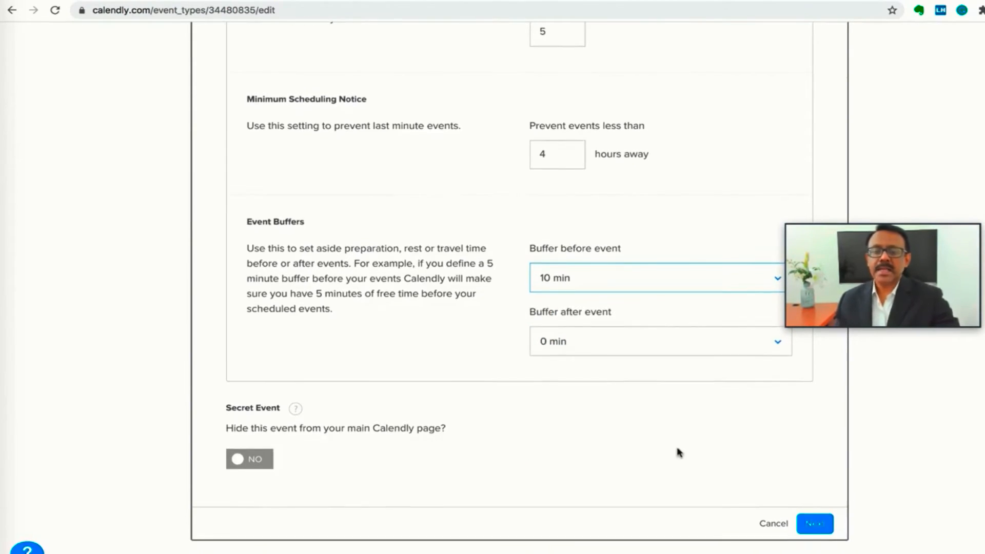
{"action": "left_click", "coordinate": [816, 525]}
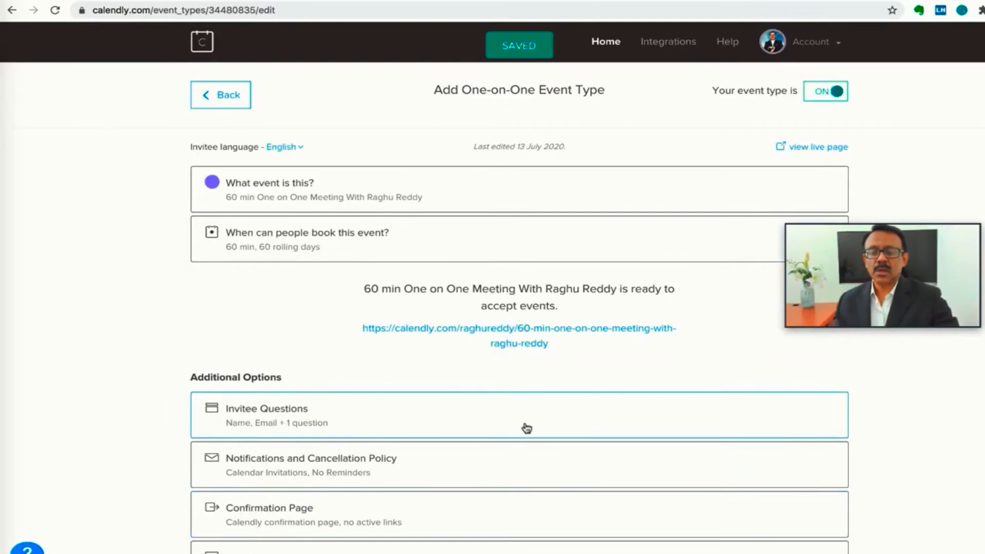
- Open the invitee questions and disallow invitees from adding additional guests in the name and email settings
{"action": "scroll", "coordinate": [526, 429], "scroll_direction": "down", "scroll_amount": 2}
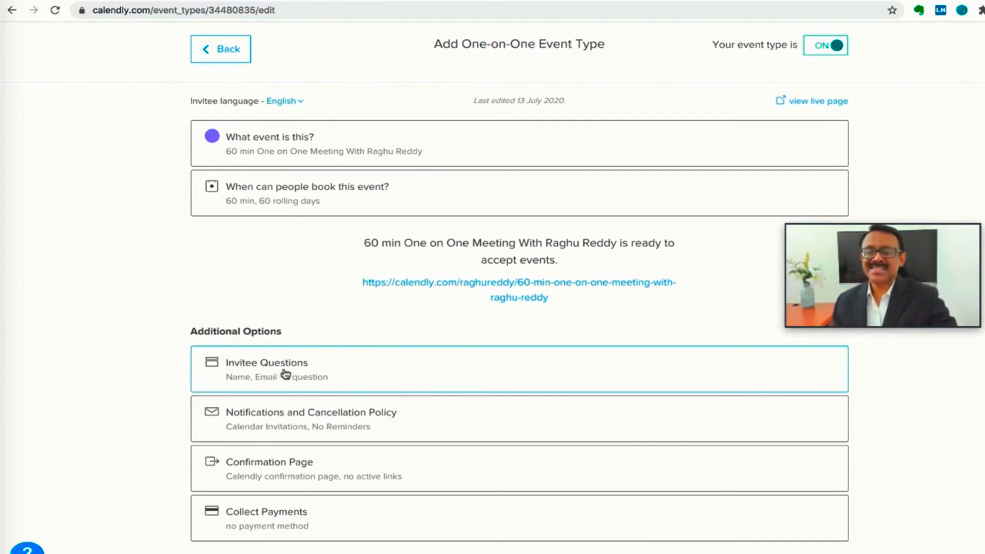
{"action": "left_click", "coordinate": [285, 373]}
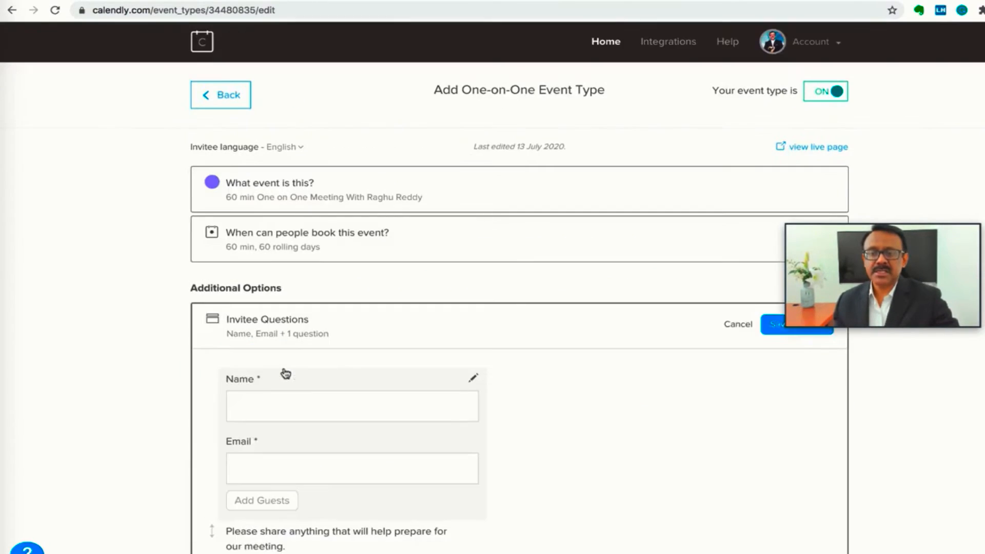
{"action": "scroll", "coordinate": [380, 334], "scroll_direction": "down", "scroll_amount": 4}
{"action": "scroll", "coordinate": [379, 339], "scroll_direction": "down", "scroll_amount": 1}
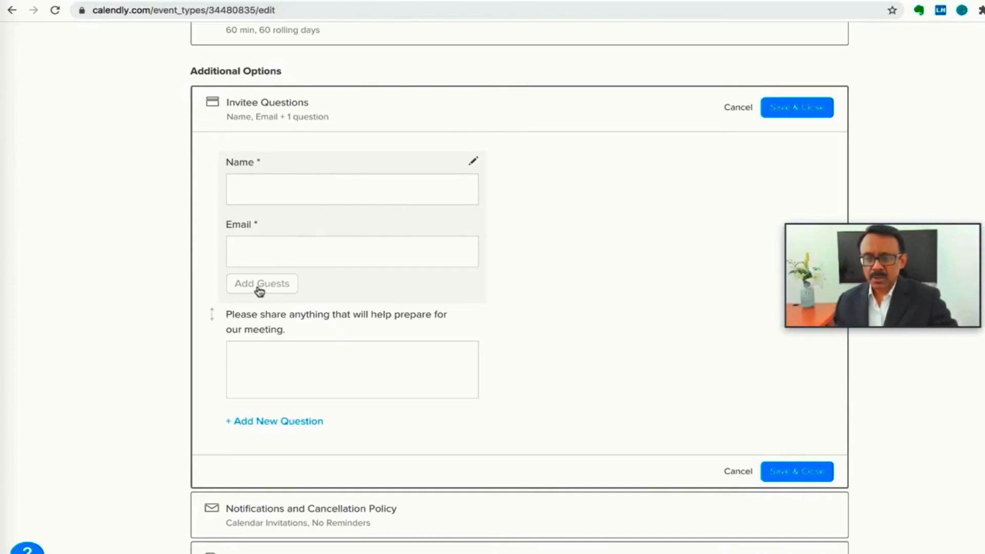
{"action": "left_click", "coordinate": [477, 162]}
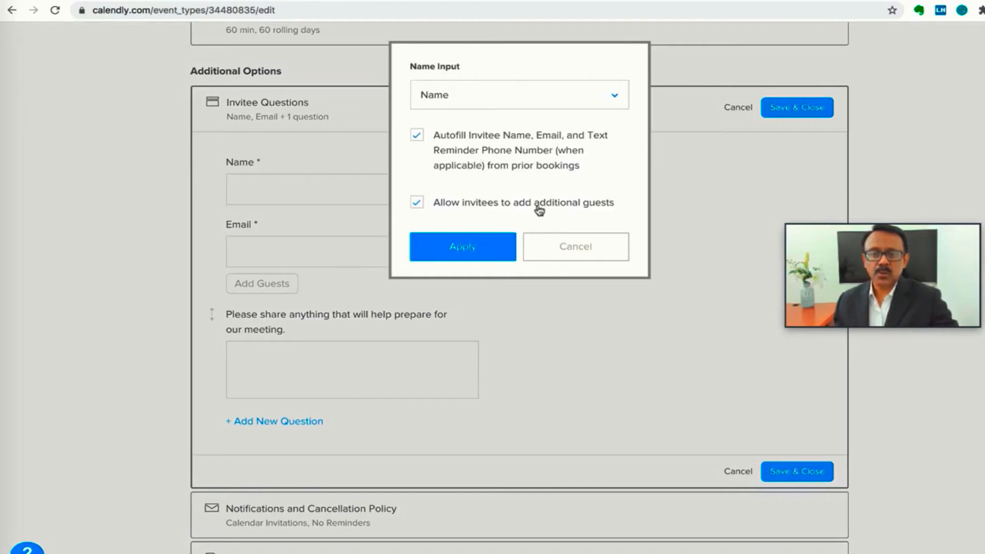
{"action": "left_click", "coordinate": [417, 203]}
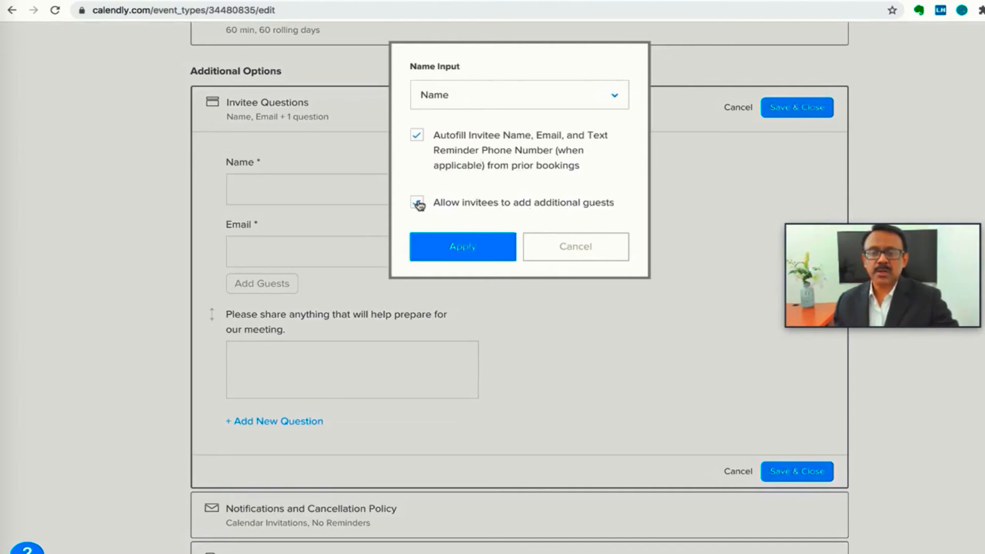
{"action": "left_click", "coordinate": [462, 251]}
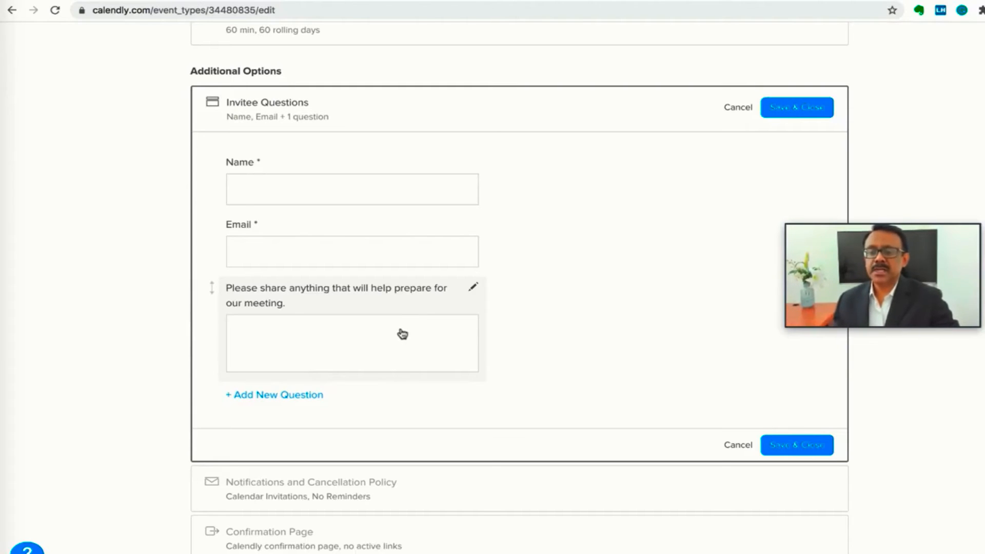
- Add a required one-line invitee question "Mobile No" directly below Email and save the invitee questions
{"action": "left_click", "coordinate": [271, 396]}
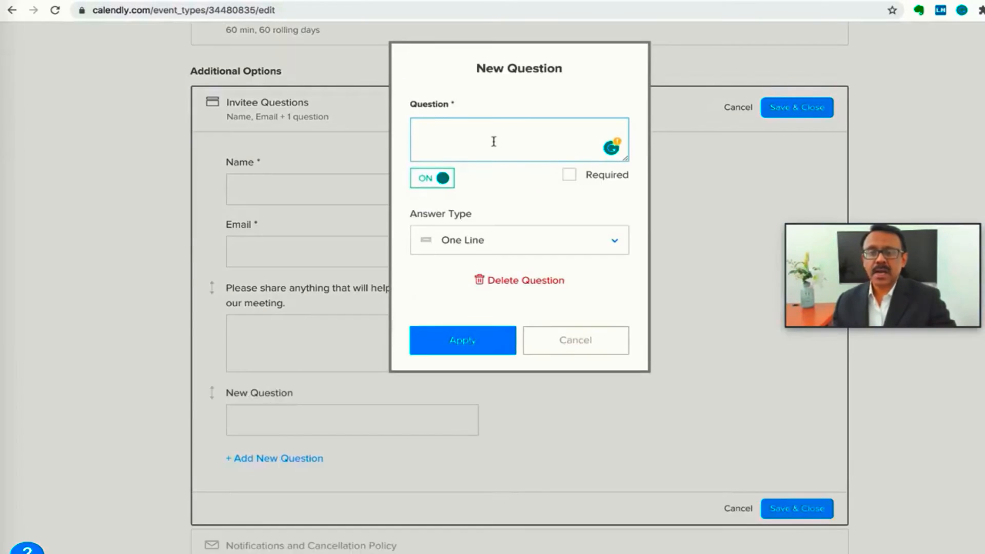
{"action": "type", "text": "Mobi"}
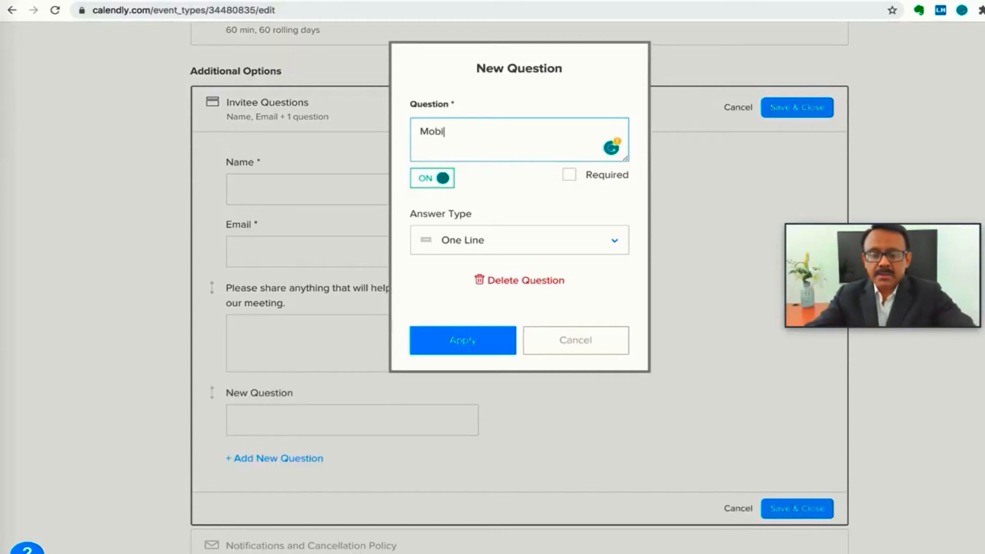
{"action": "type", "text": "le No"}
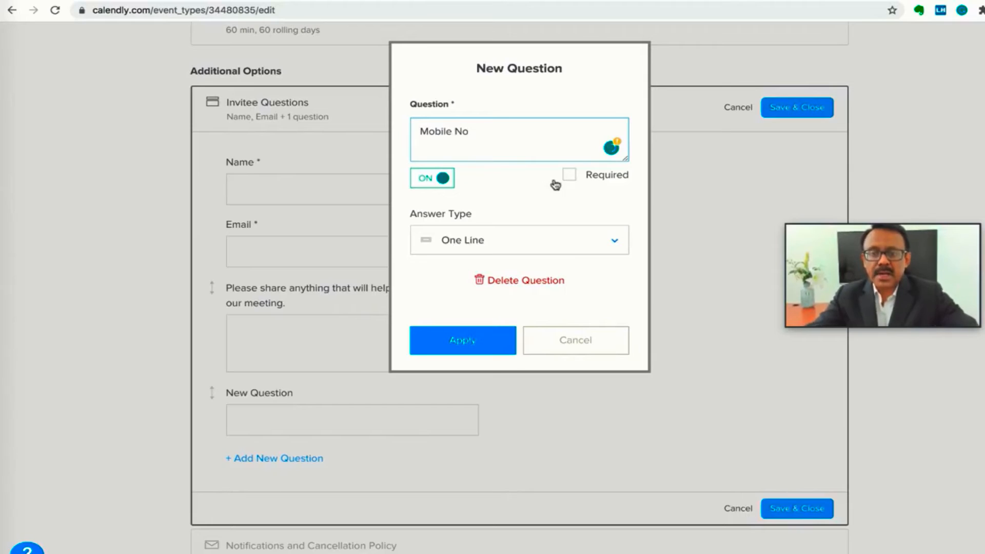
{"action": "left_click", "coordinate": [569, 177]}
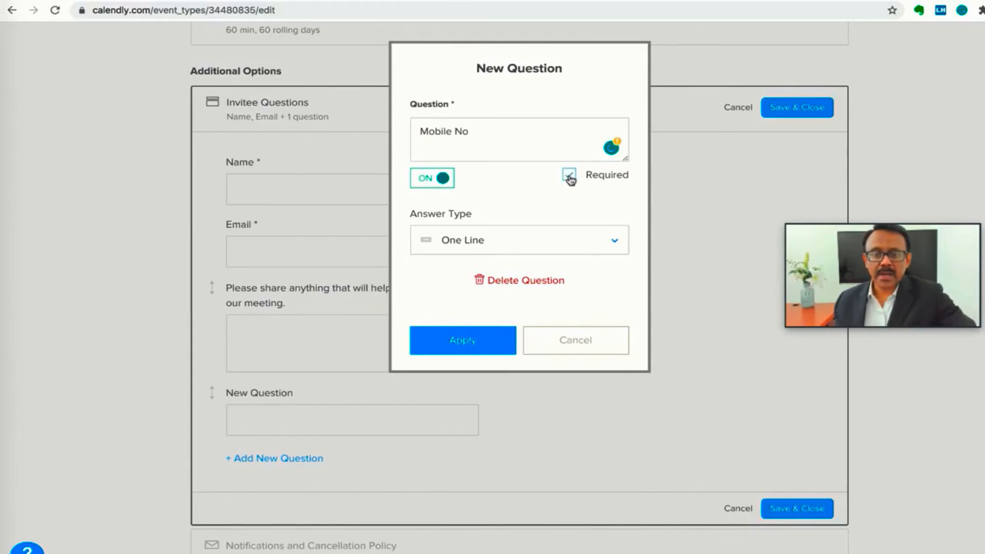
{"action": "left_click", "coordinate": [463, 341]}
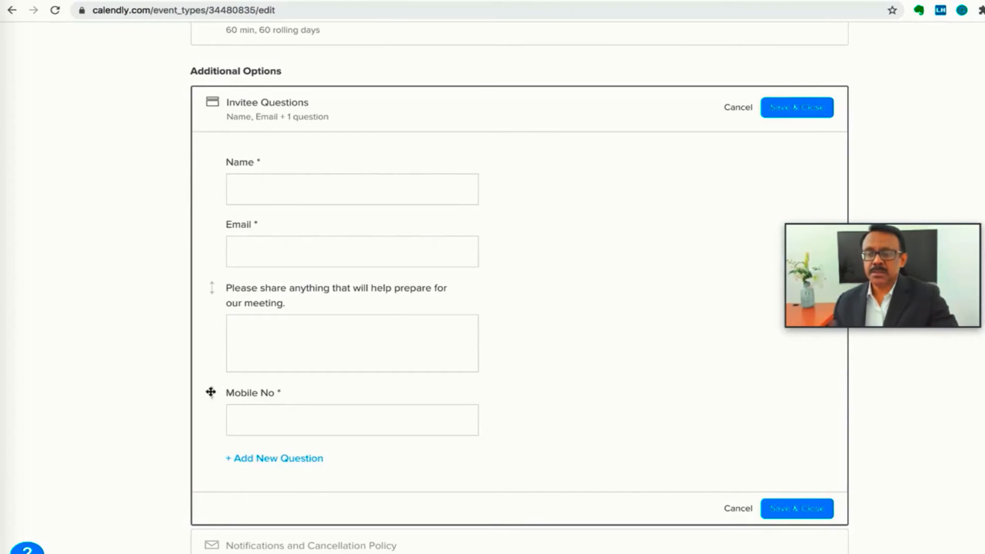
{"action": "left_click_drag", "start_coordinate": [210, 392], "coordinate": [208, 279]}
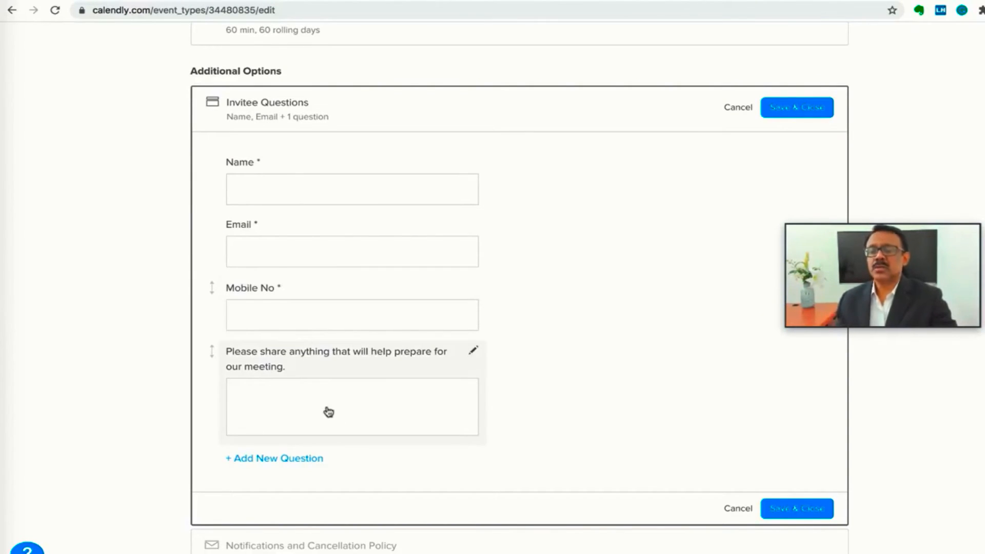
{"action": "left_click", "coordinate": [802, 510]}
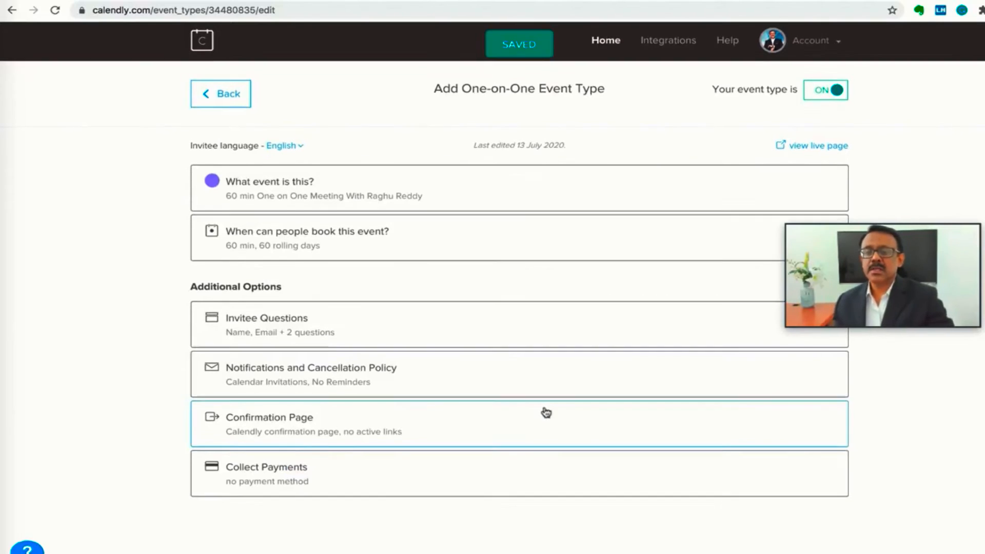
- In the notifications and cancellation policy, turn on email reminders and open their message for personalizing
{"action": "left_click", "coordinate": [304, 382]}
{"action": "scroll", "coordinate": [462, 426], "scroll_direction": "down", "scroll_amount": 3}
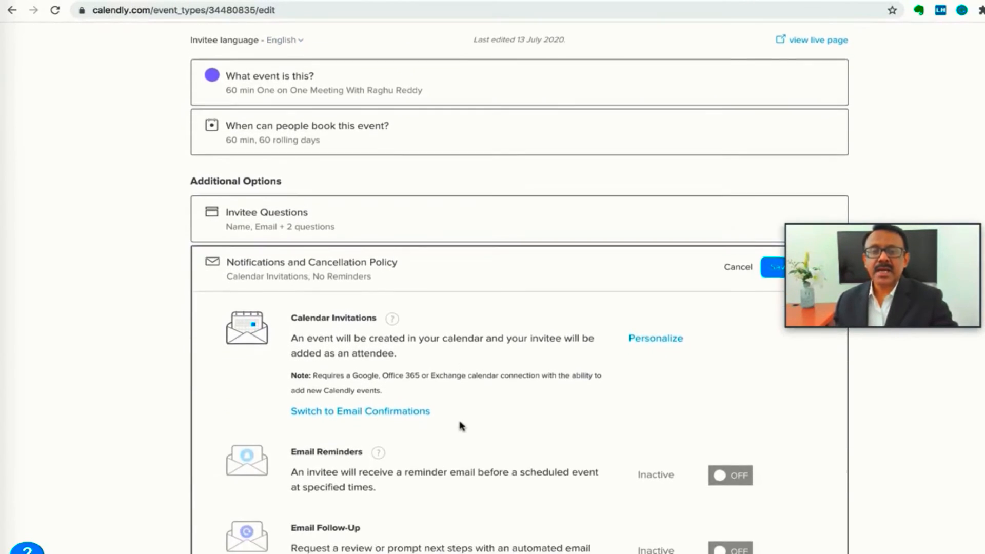
{"action": "scroll", "coordinate": [461, 426], "scroll_direction": "down", "scroll_amount": 3}
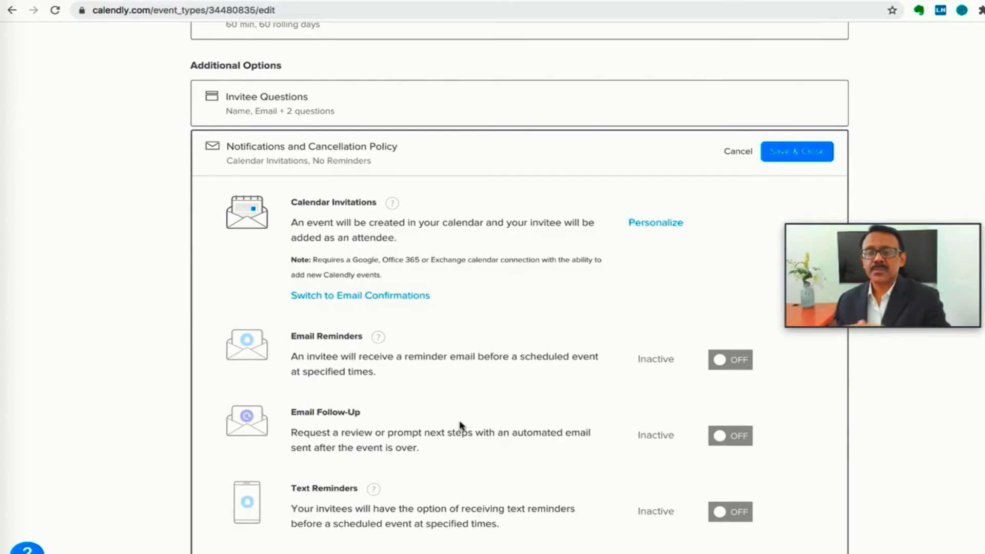
{"action": "scroll", "coordinate": [461, 425], "scroll_direction": "down", "scroll_amount": 2}
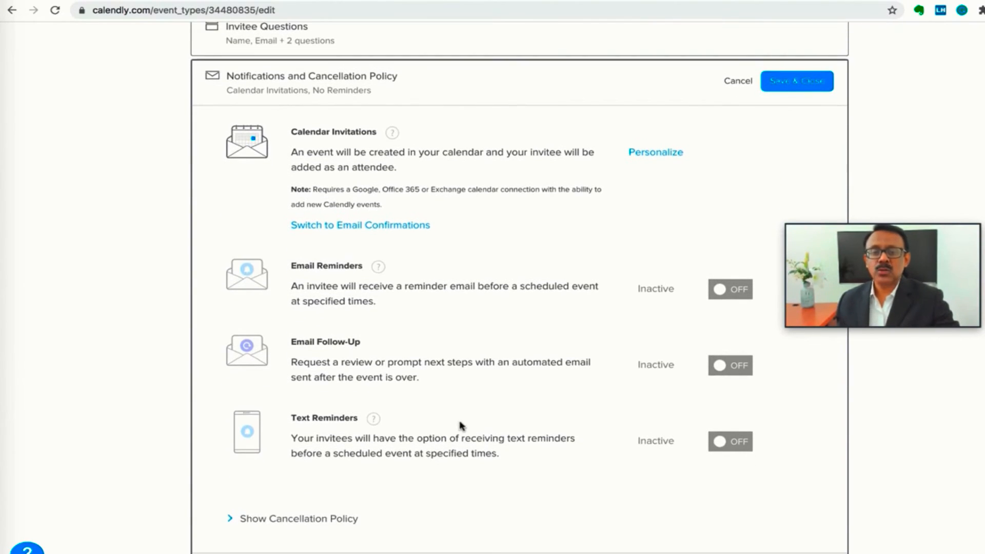
{"action": "left_click_drag", "start_coordinate": [862, 216], "coordinate": [858, 110]}
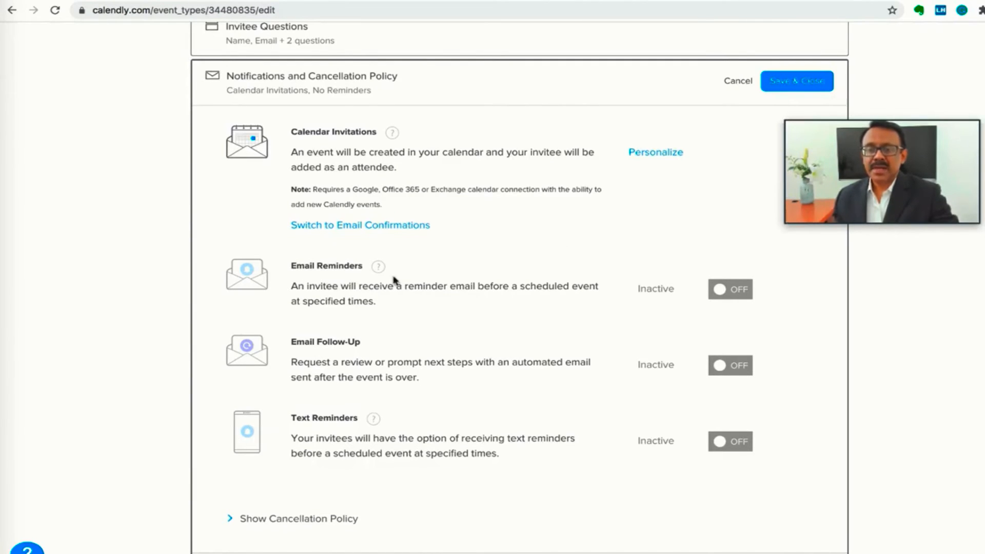
{"action": "left_click", "coordinate": [744, 291]}
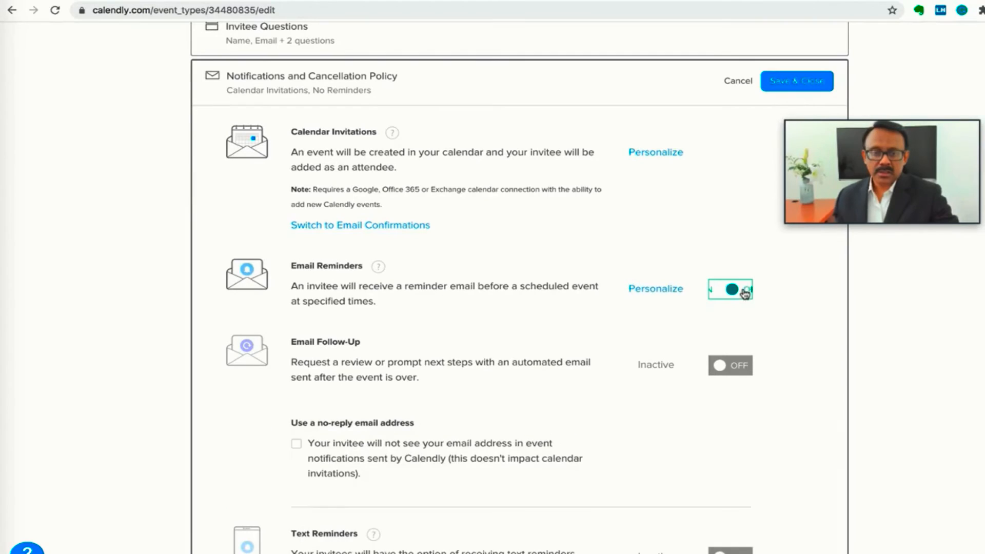
{"action": "left_click", "coordinate": [665, 293]}
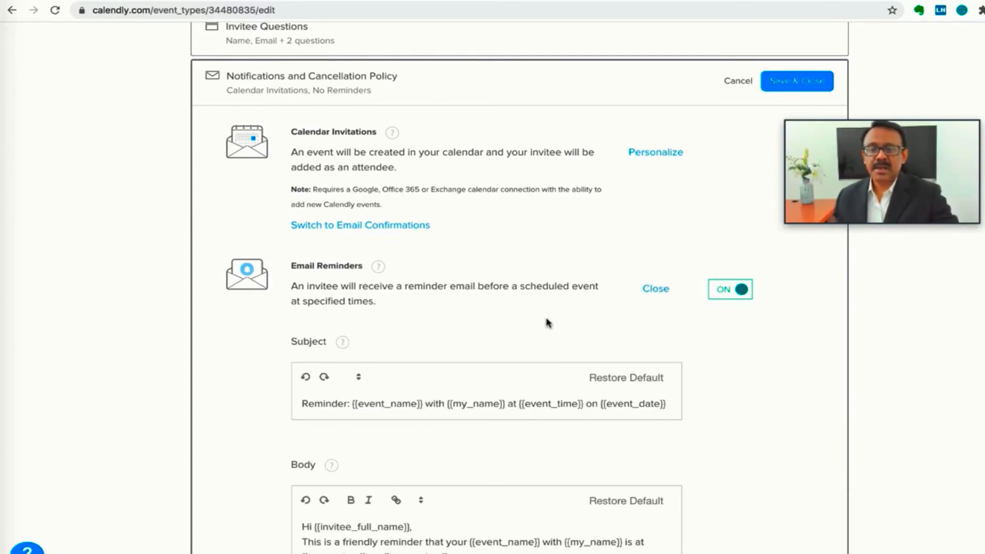
- Append the line "Please bring along all your policies" to the email reminder's body, separated by a blank line
{"action": "scroll", "coordinate": [547, 322], "scroll_direction": "down", "scroll_amount": 3}
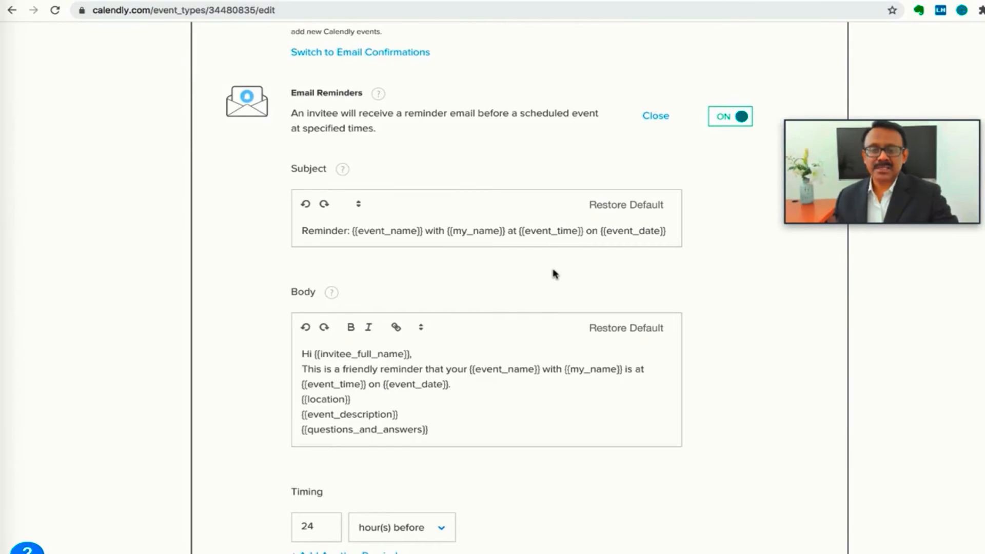
{"action": "scroll", "coordinate": [554, 273], "scroll_direction": "down", "scroll_amount": 2}
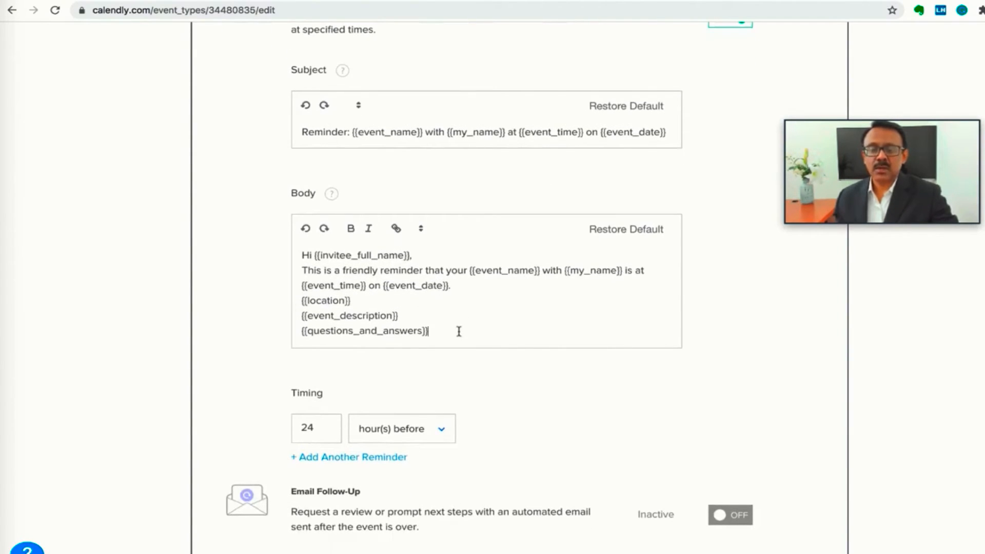
{"action": "key", "text": "Return"}
{"action": "key", "text": "Return"}
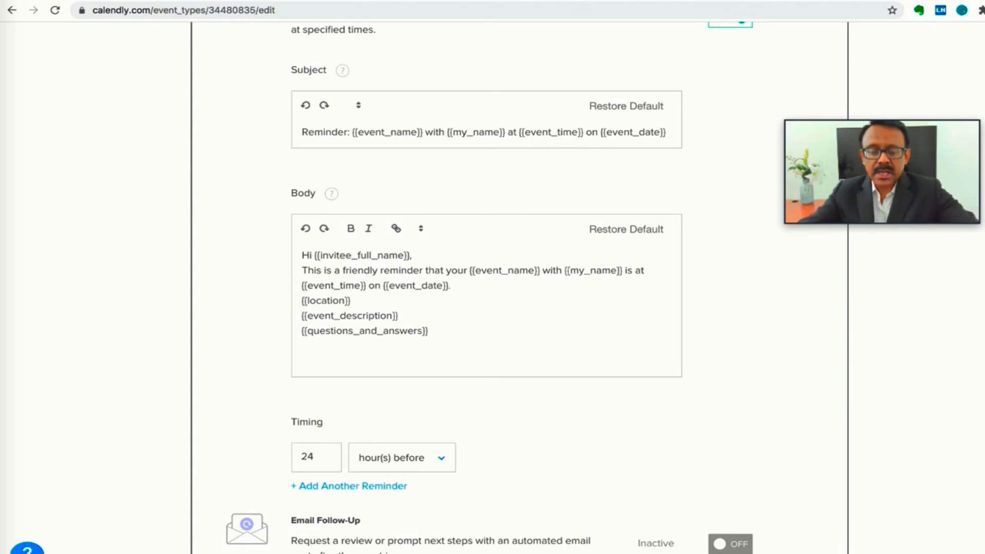
{"action": "type", "text": "Please "}
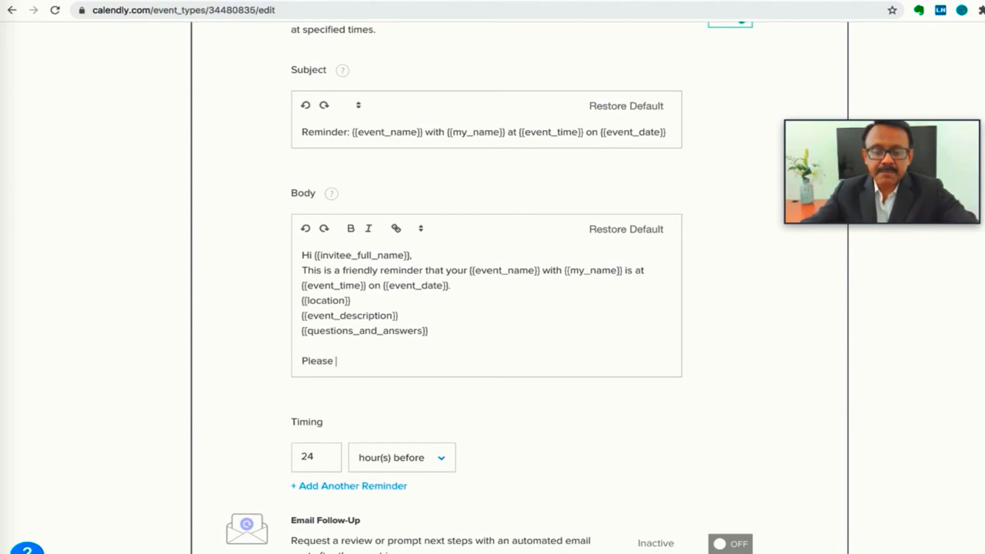
{"action": "type", "text": "bring alon"}
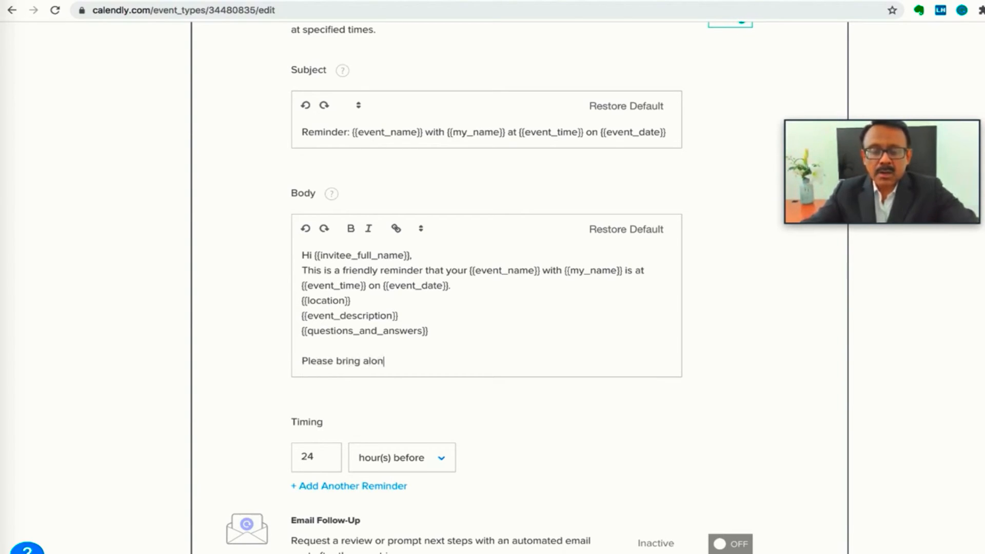
{"action": "type", "text": "g all your p"}
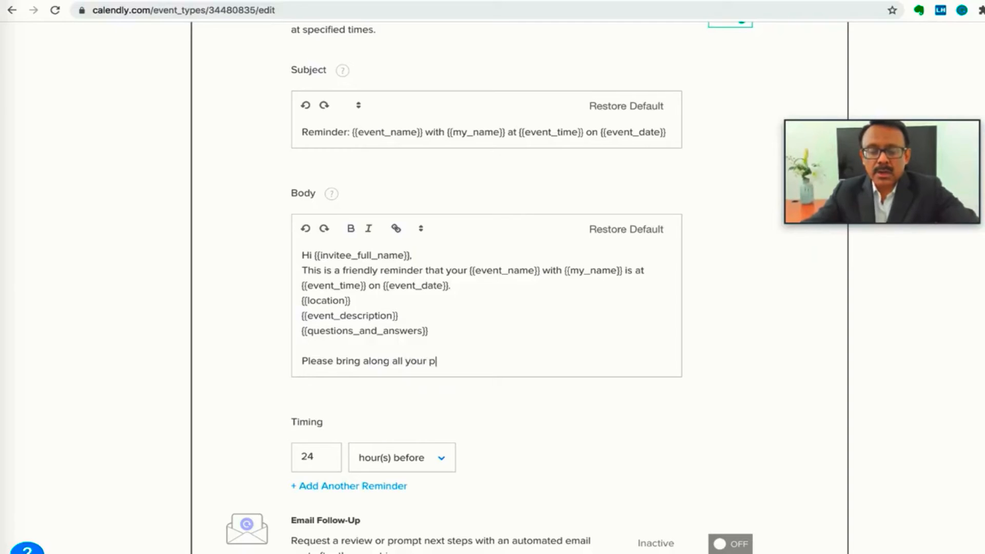
{"action": "type", "text": "olicies"}
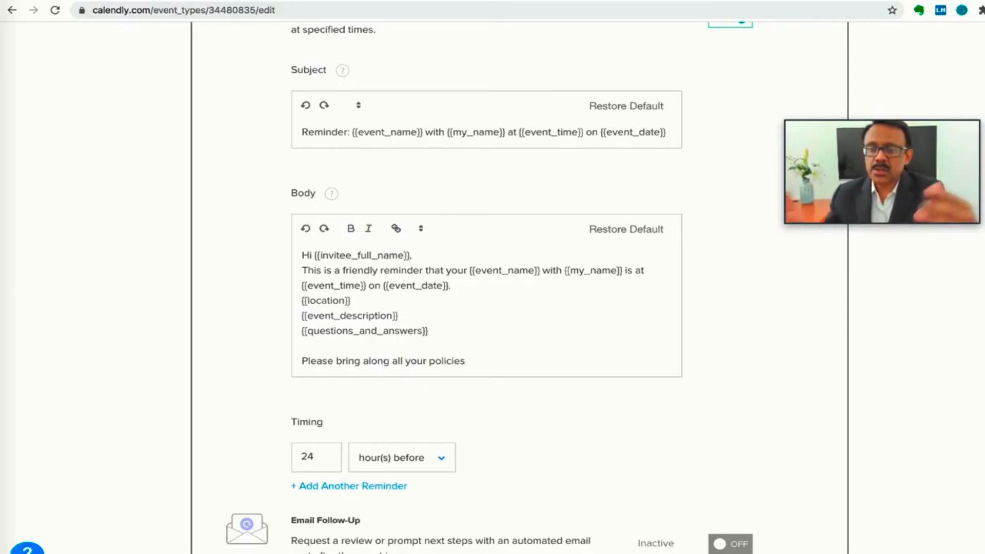
- Close the reminder's body with "See you soon" and the host's full name as signature, separated by blank lines
{"action": "key", "text": "Return"}
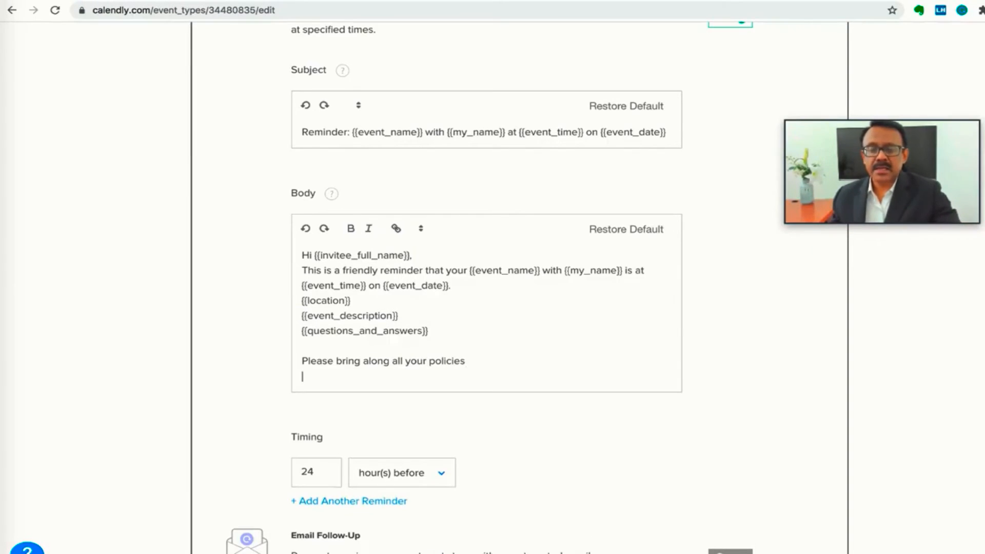
{"action": "key", "text": "Return"}
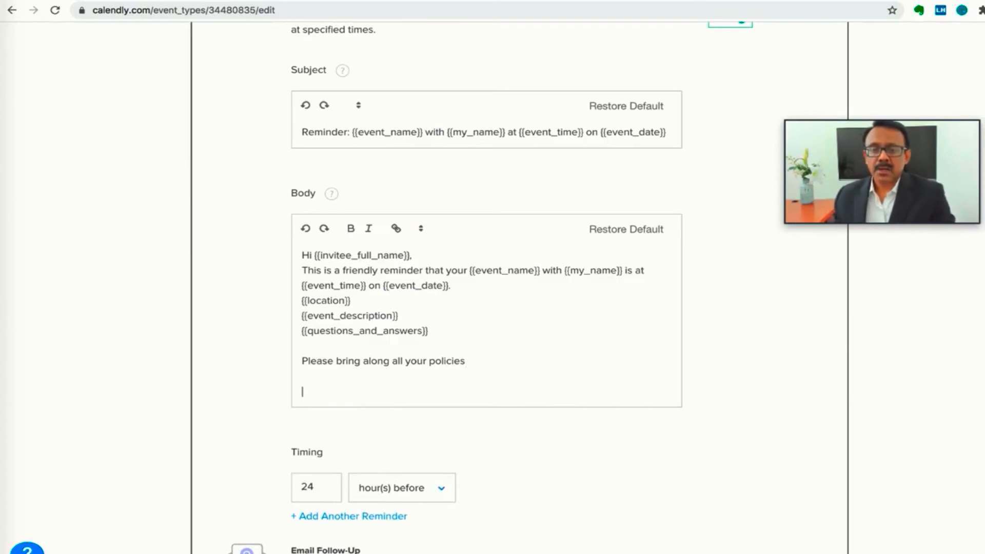
{"action": "type", "text": "S"}
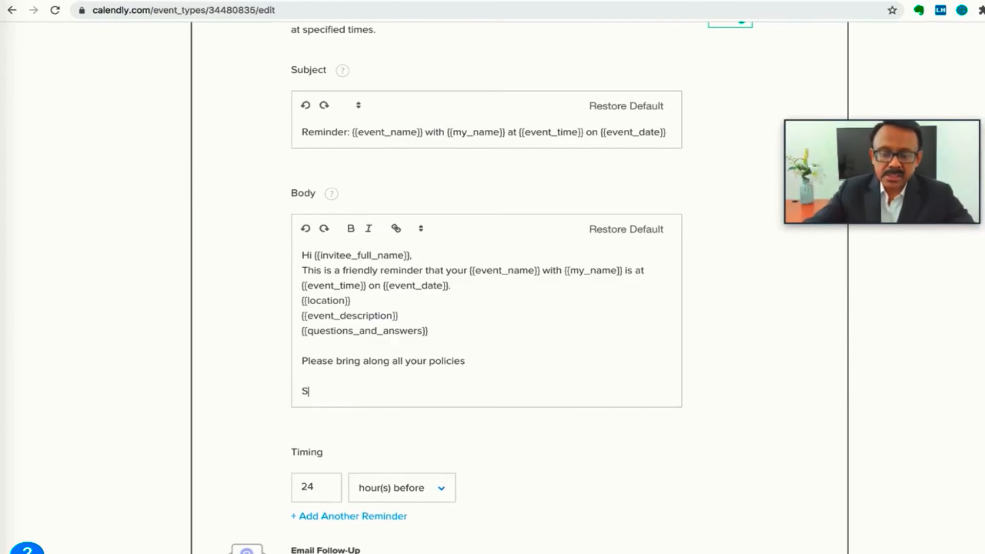
{"action": "type", "text": "ee you soon"}
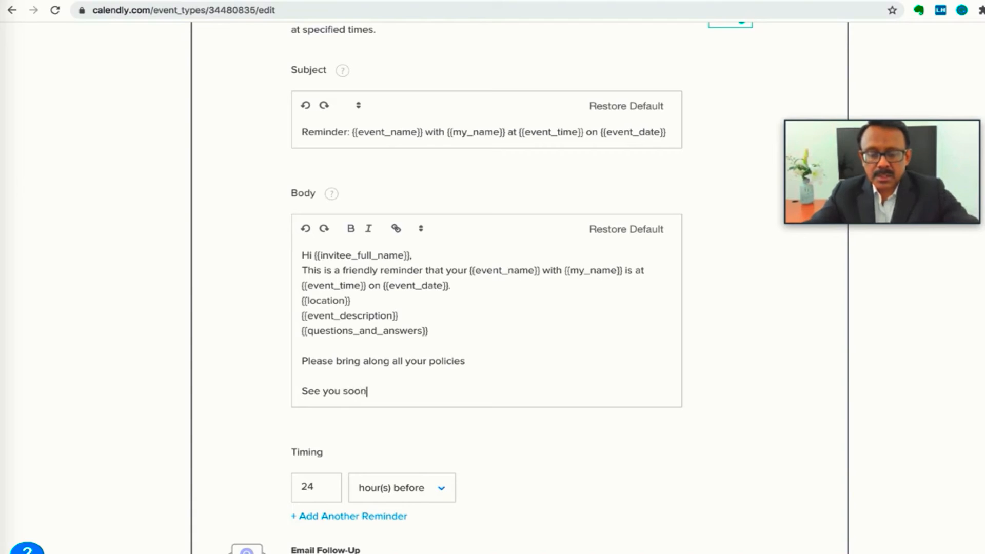
{"action": "key", "text": "Return"}
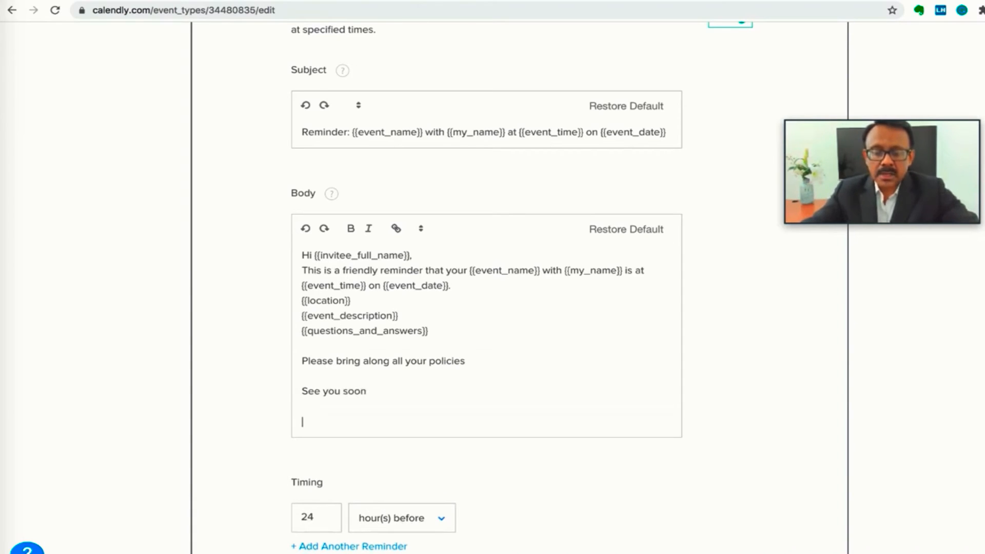
{"action": "type", "text": "Raghu Reddy"}
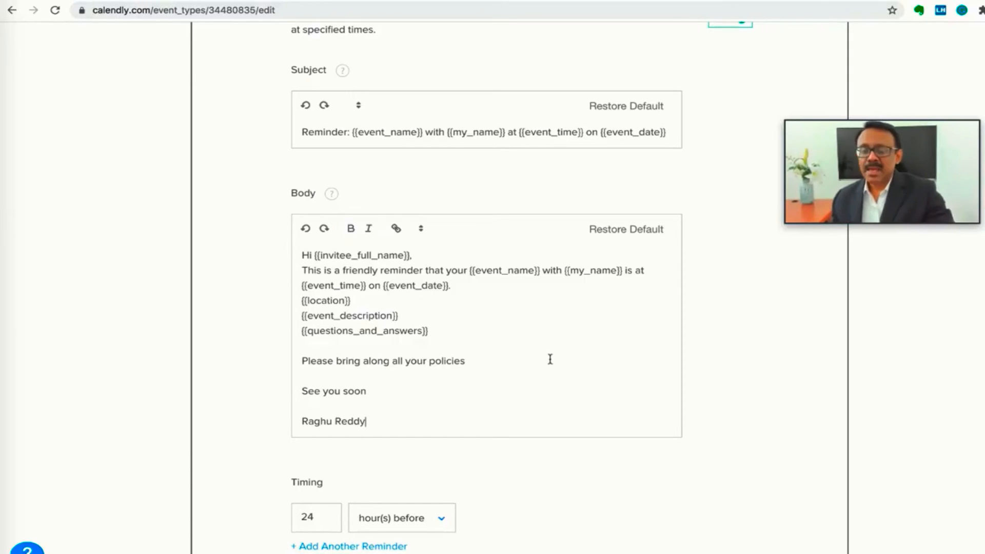
- Add a second email reminder timed 12 hours before the event
{"action": "scroll", "coordinate": [550, 359], "scroll_direction": "down", "scroll_amount": 3}
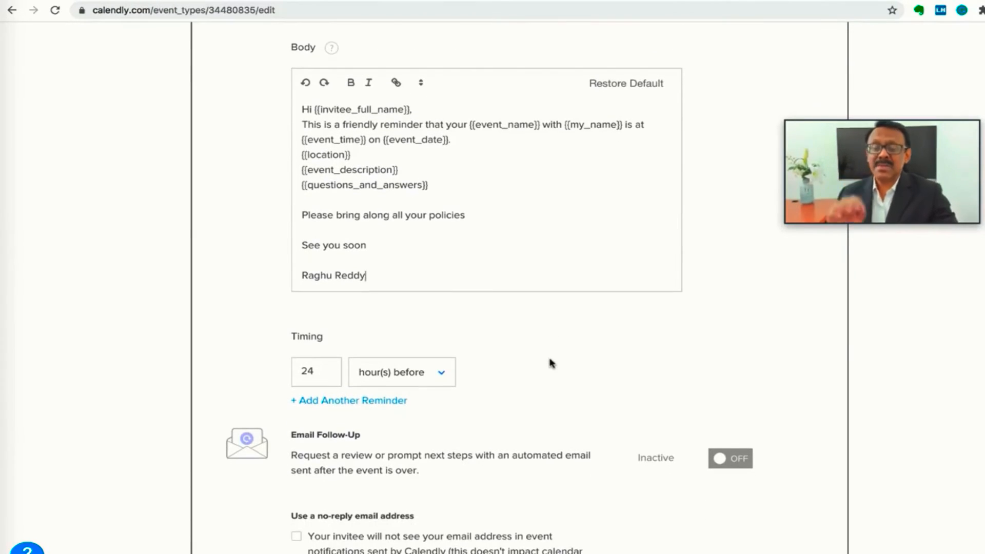
{"action": "scroll", "coordinate": [492, 319], "scroll_direction": "down", "scroll_amount": 1}
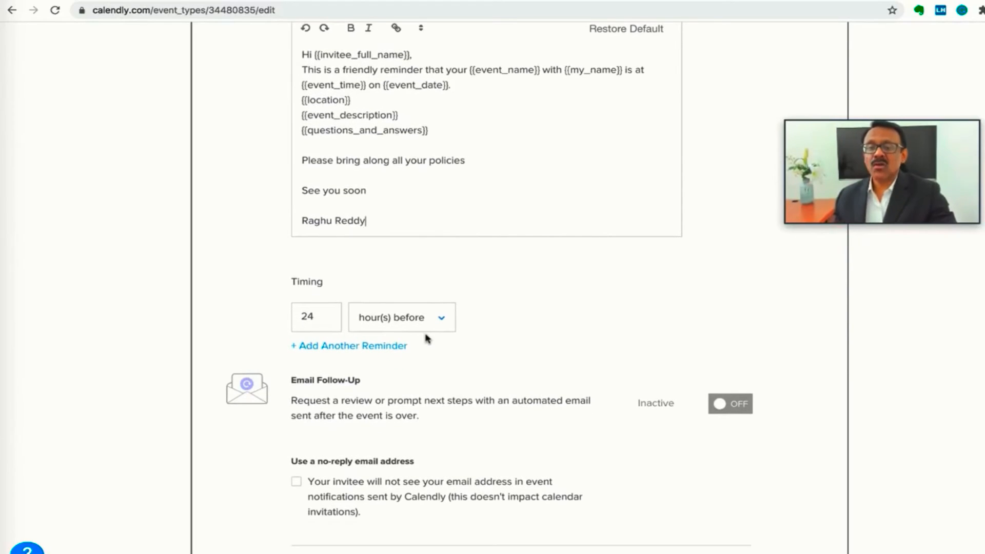
{"action": "left_click", "coordinate": [329, 348]}
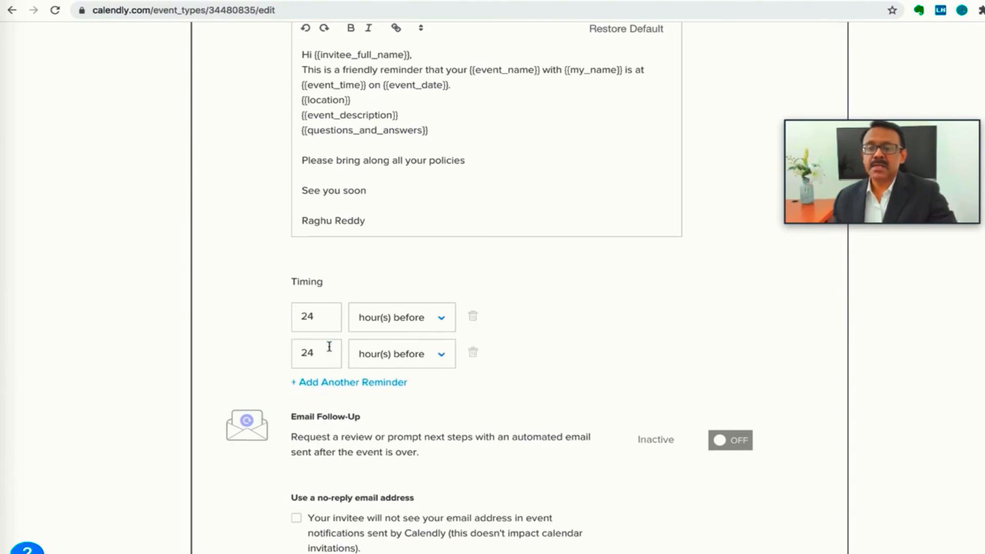
{"action": "left_click_drag", "start_coordinate": [327, 346], "coordinate": [286, 345]}
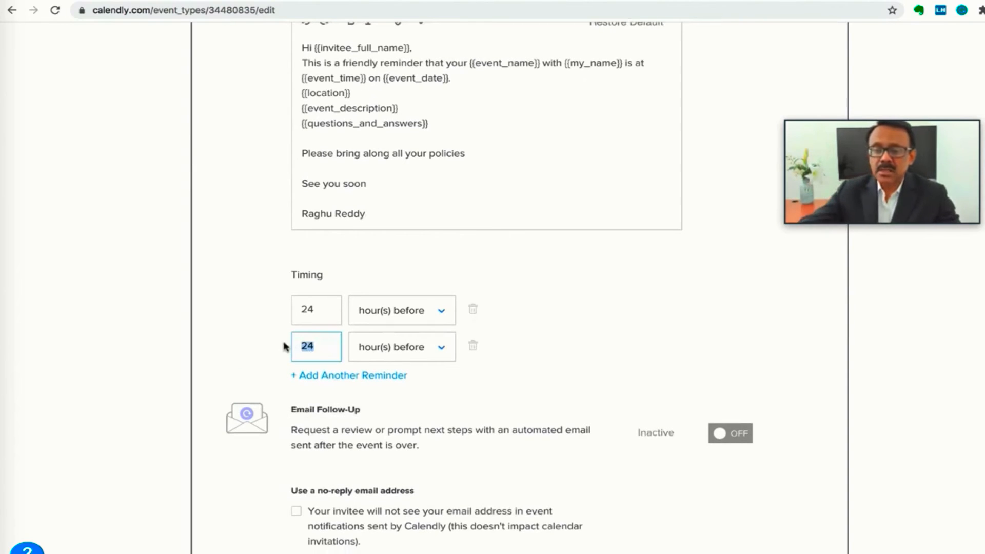
{"action": "type", "text": "12"}
{"action": "left_click", "coordinate": [547, 368]}
{"action": "scroll", "coordinate": [544, 365], "scroll_direction": "down", "scroll_amount": 2}
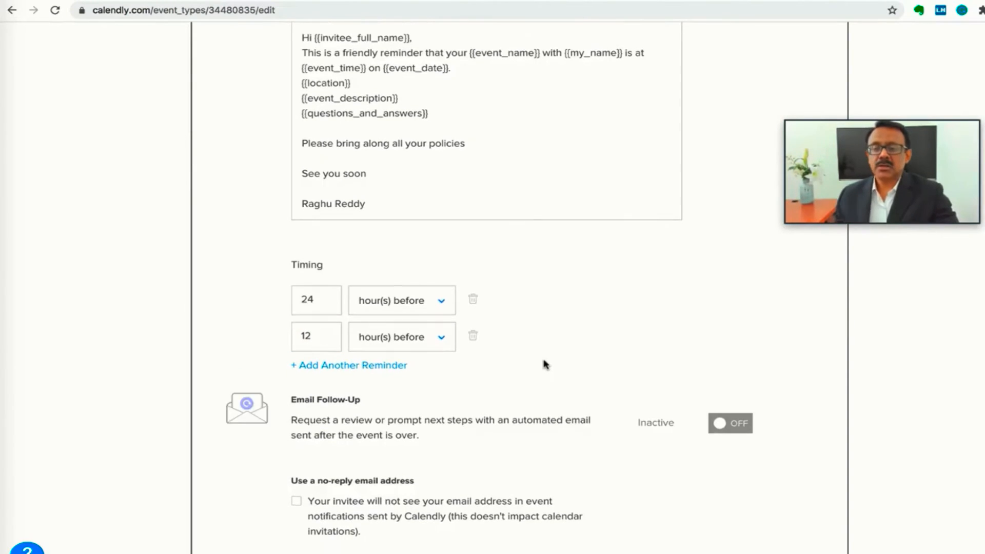
- Add a third email reminder timed 6 hours before the event
{"action": "left_click", "coordinate": [369, 339]}
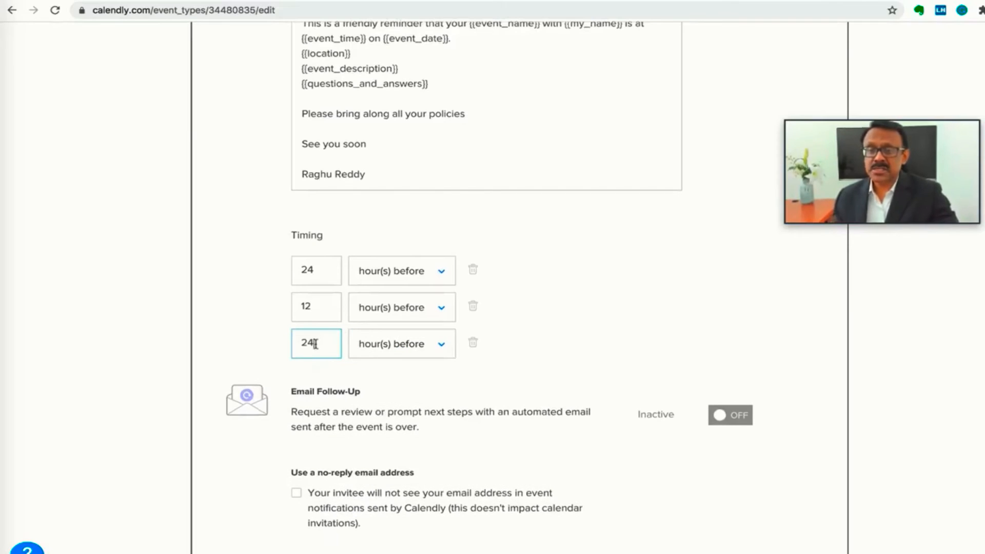
{"action": "left_click_drag", "start_coordinate": [318, 343], "coordinate": [277, 348]}
{"action": "type", "text": "6"}
{"action": "left_click", "coordinate": [424, 395]}
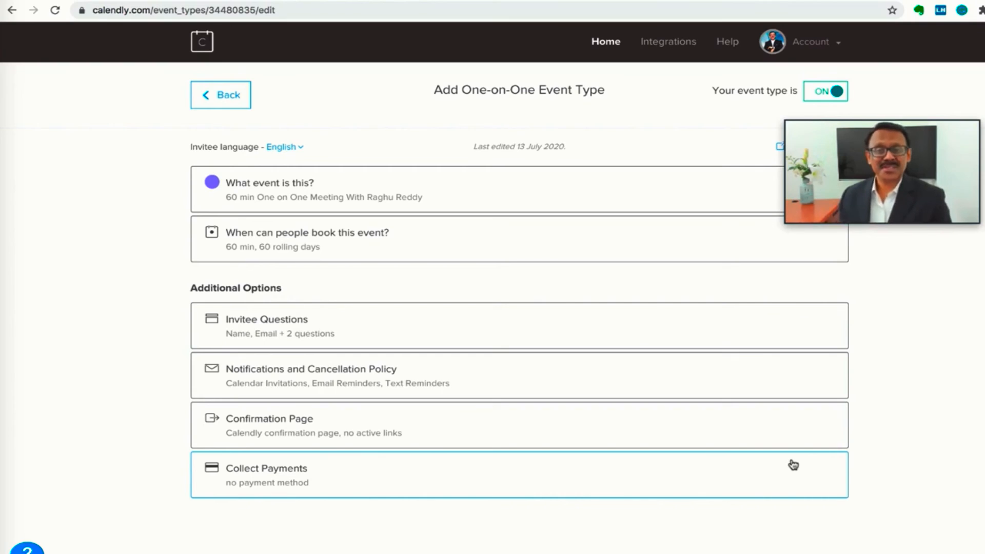
- Return to the event types overview and copy the booking link of the 60-minute One-on-One meeting
{"action": "left_click", "coordinate": [604, 42]}
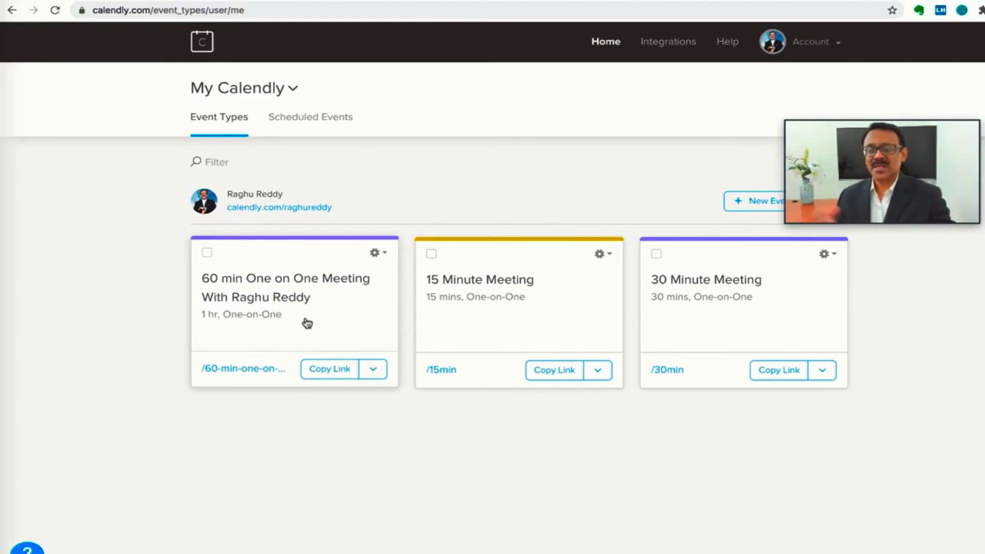
{"action": "left_click", "coordinate": [333, 371]}
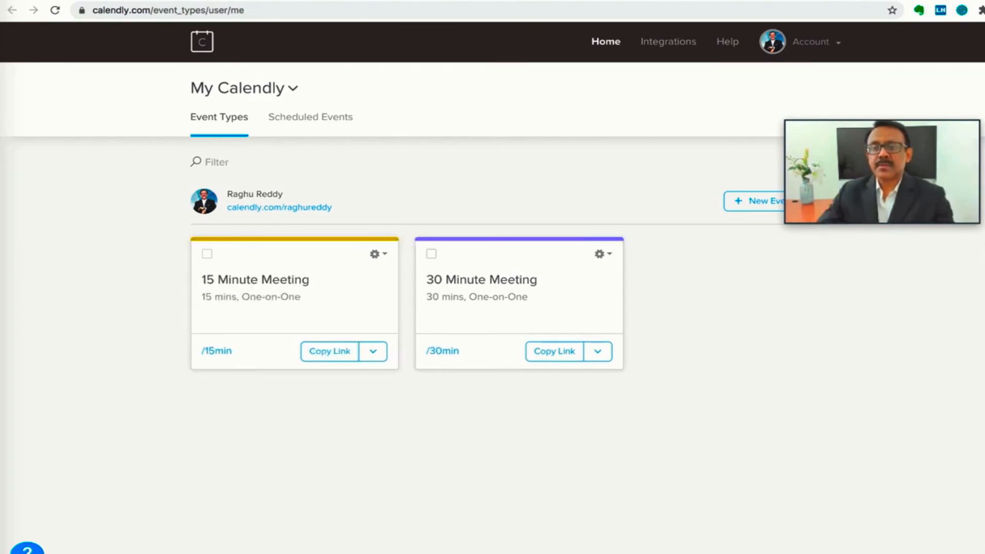
- Open the copied booking link of the 60-minute One-on-One meeting in a new browser tab
{"action": "key", "text": "ctrl+t"}
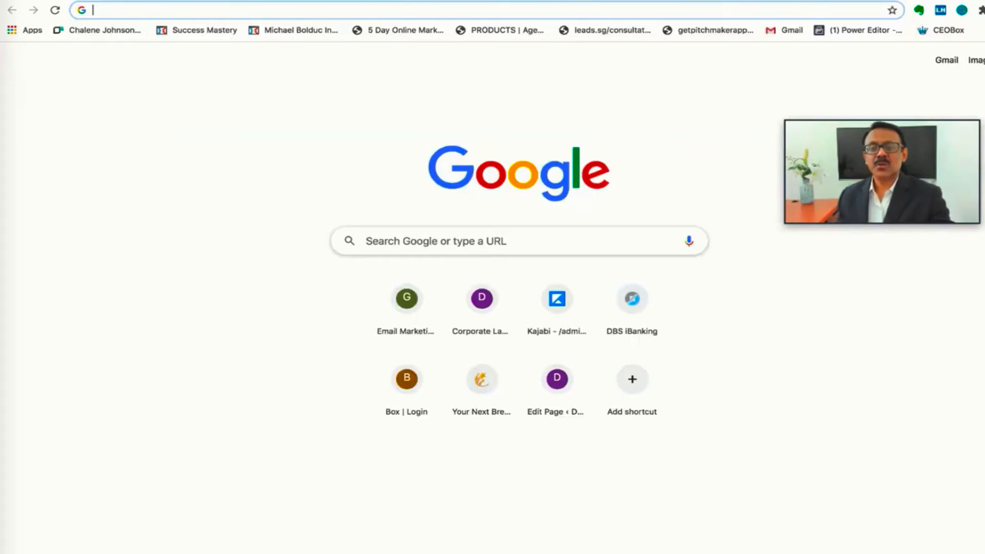
{"action": "left_click", "coordinate": [392, 7]}
{"action": "type", "text": "https://calendly.com/raghureddy/60-min-one-on-one-meeting-with-raghu-reddy"}
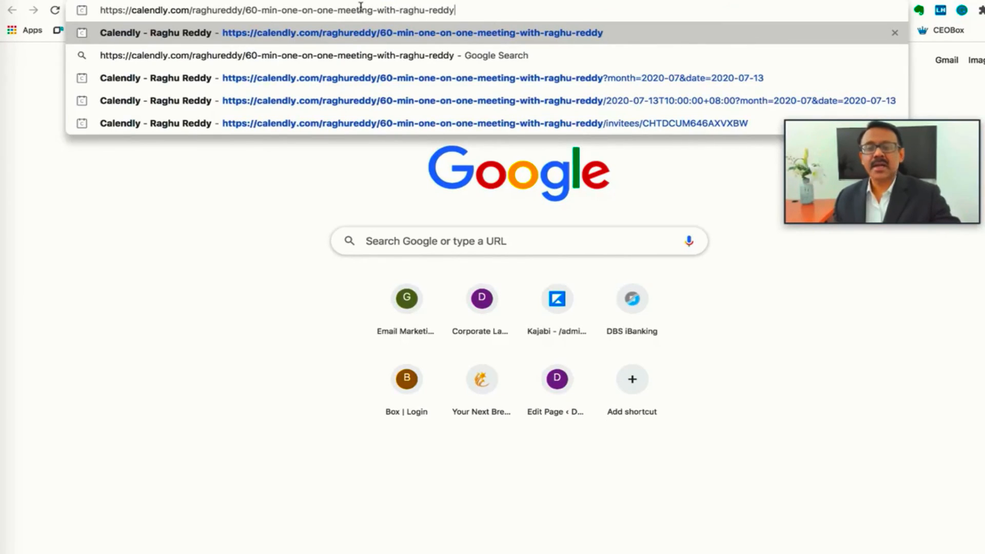
{"action": "key", "text": "Return"}
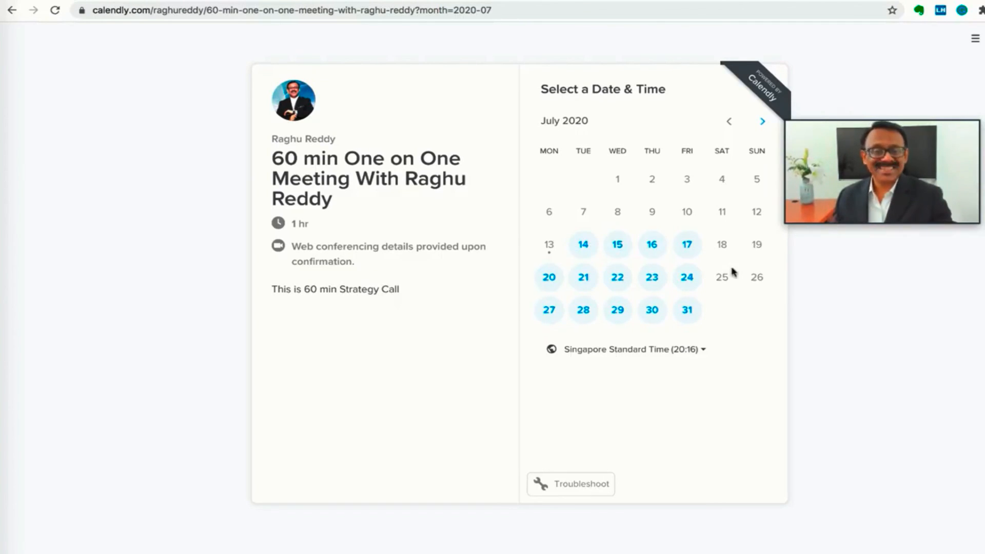
- Choose the 10:00 slot on Tuesday, July 14, 2020 and confirm it to reach the invitee details form
{"action": "left_click", "coordinate": [585, 244]}
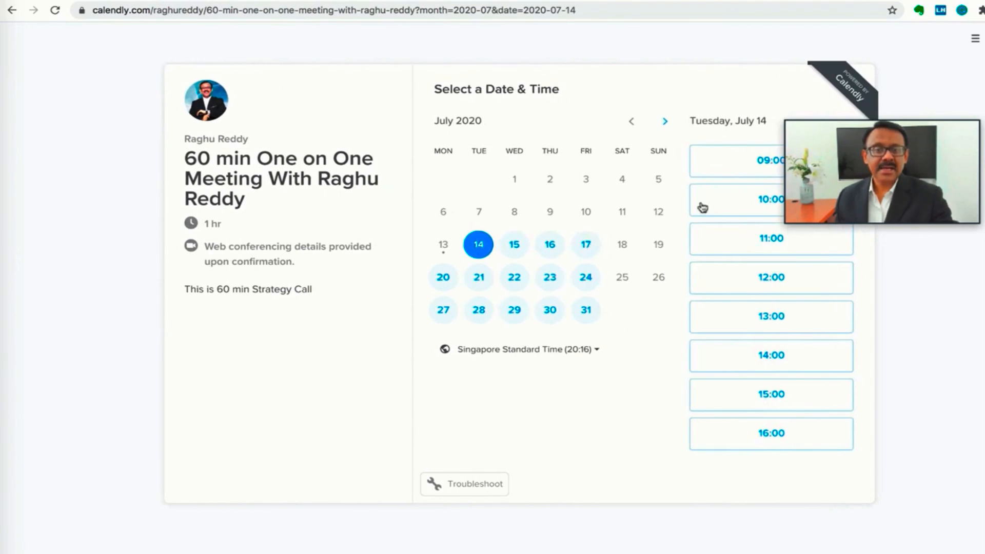
{"action": "left_click", "coordinate": [749, 202]}
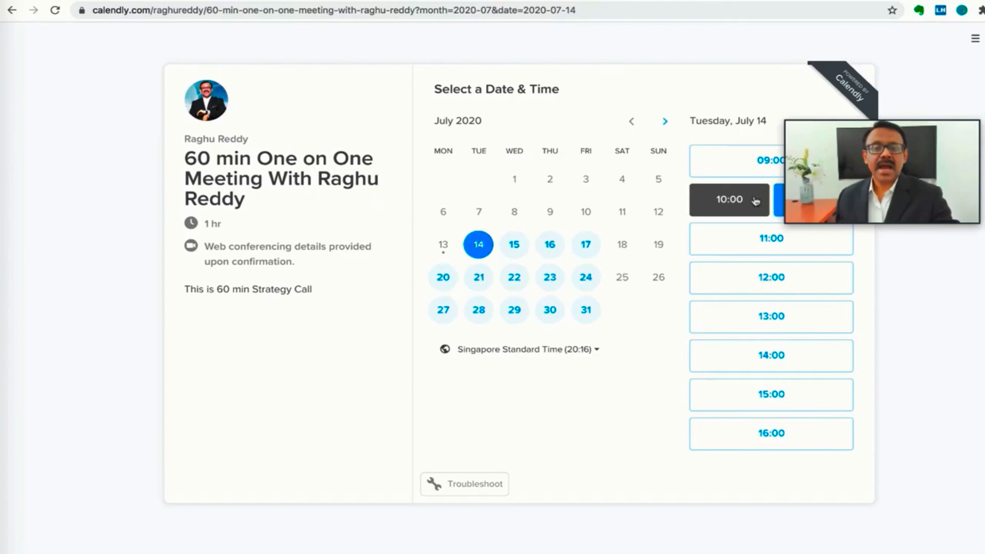
{"action": "left_click", "coordinate": [781, 205]}
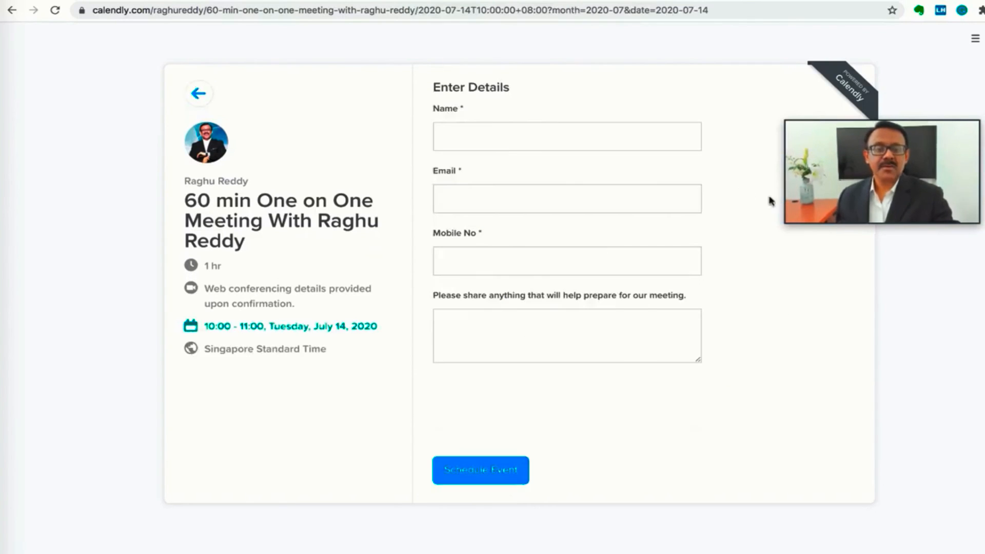